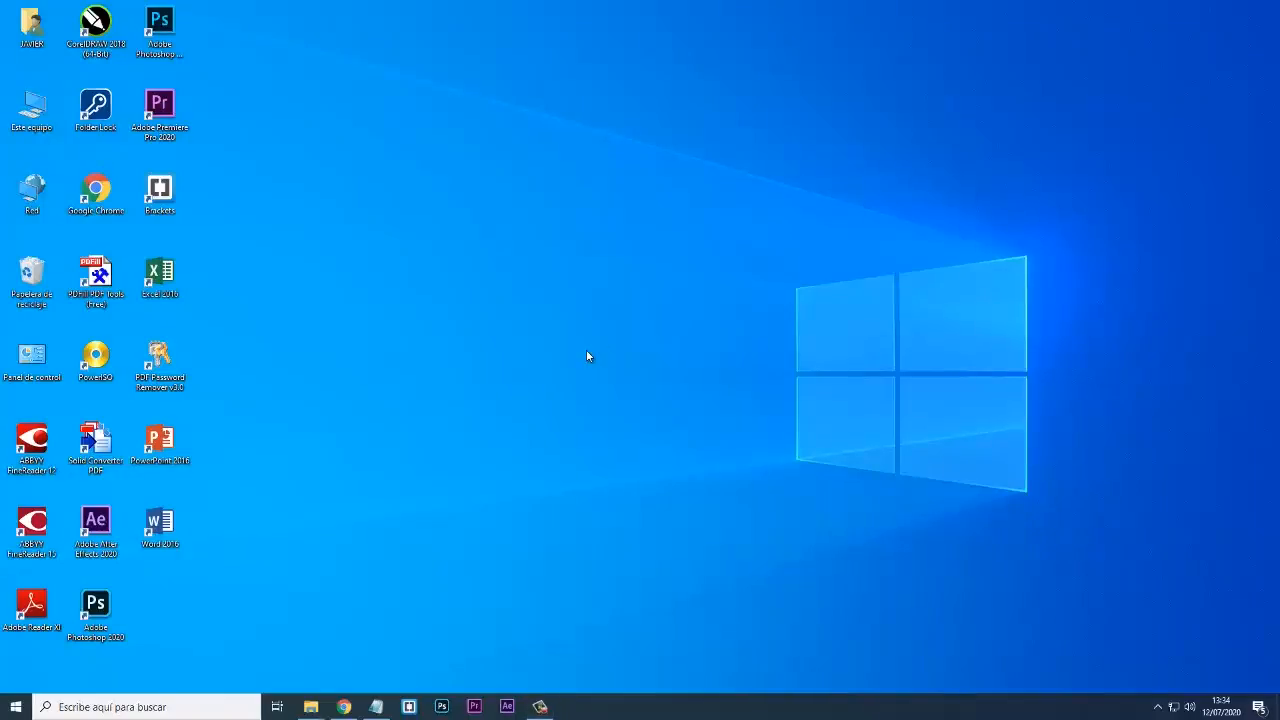
# - Switch to Google Chrome and run a Google search for "descargar windows 10"
pyautogui.click(343, 707)
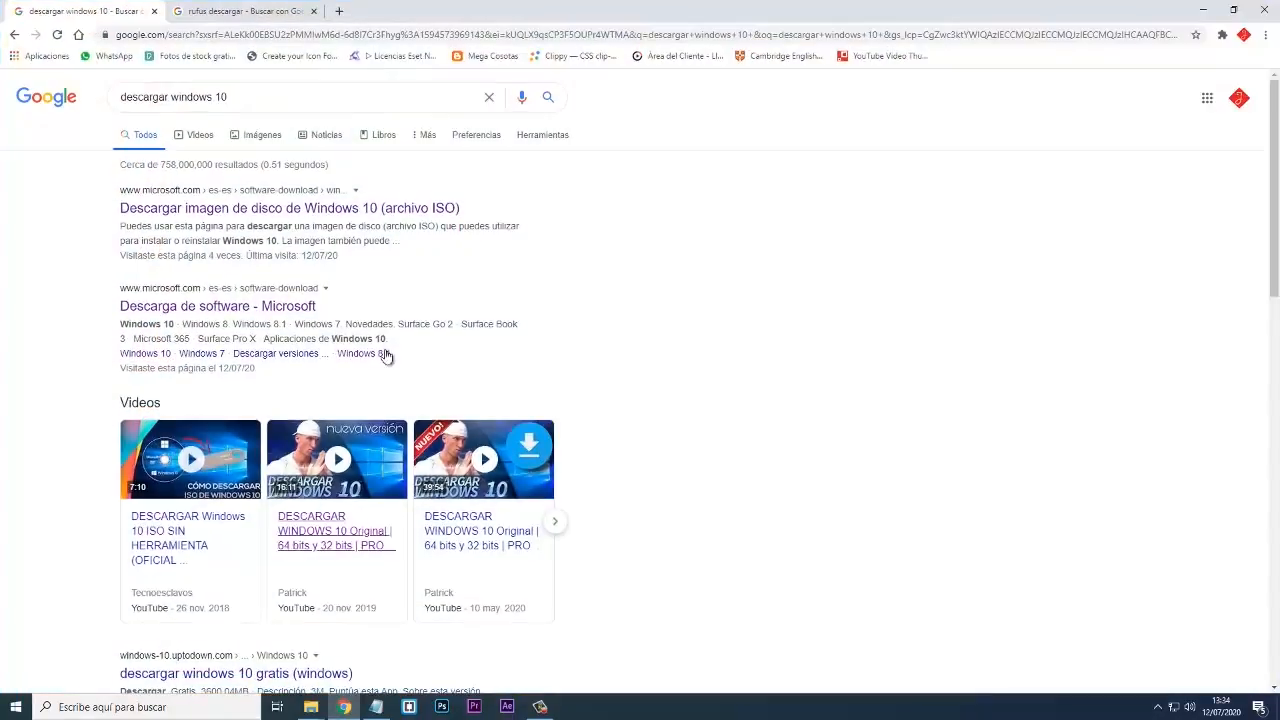
pyautogui.click(298, 90)
pyautogui.click(37, 134)
pyautogui.click(550, 102)
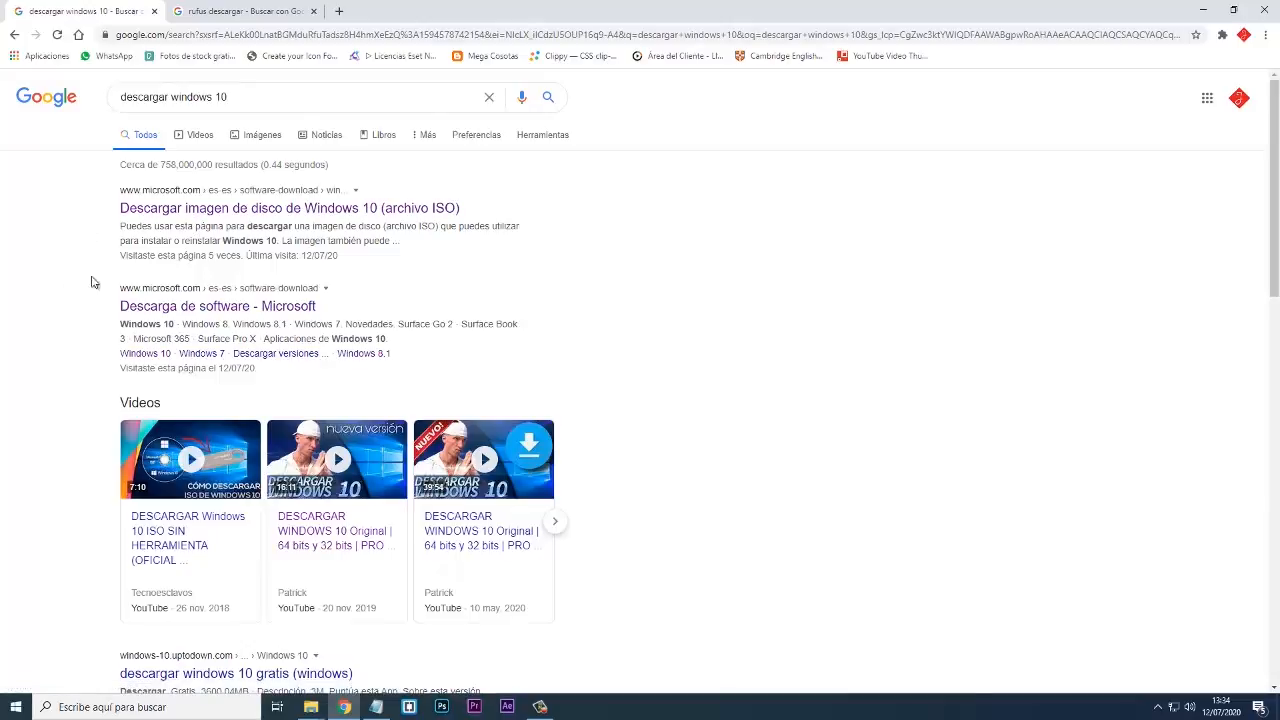
# - Open Microsoft's "Descargar imagen de disco de Windows 10 (archivo ISO)" search result in a new tab and show it
pyautogui.rightClick(390, 211)
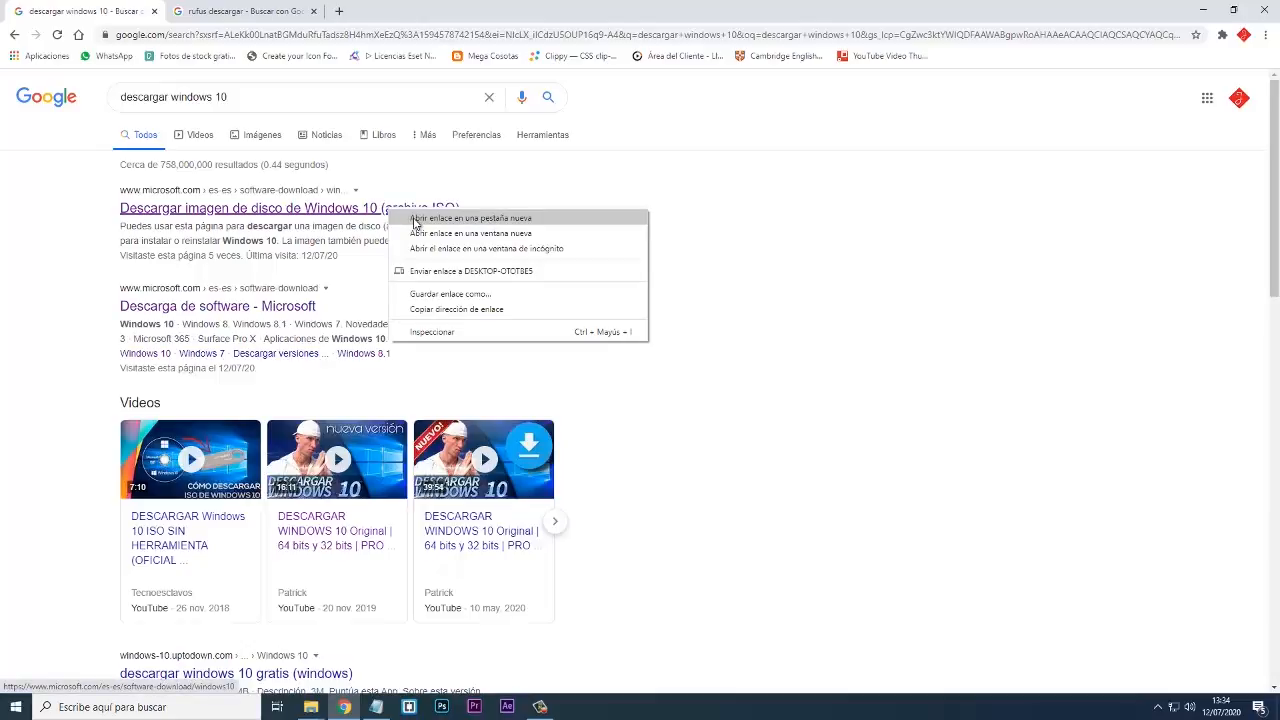
pyautogui.click(415, 218)
pyautogui.click(250, 12)
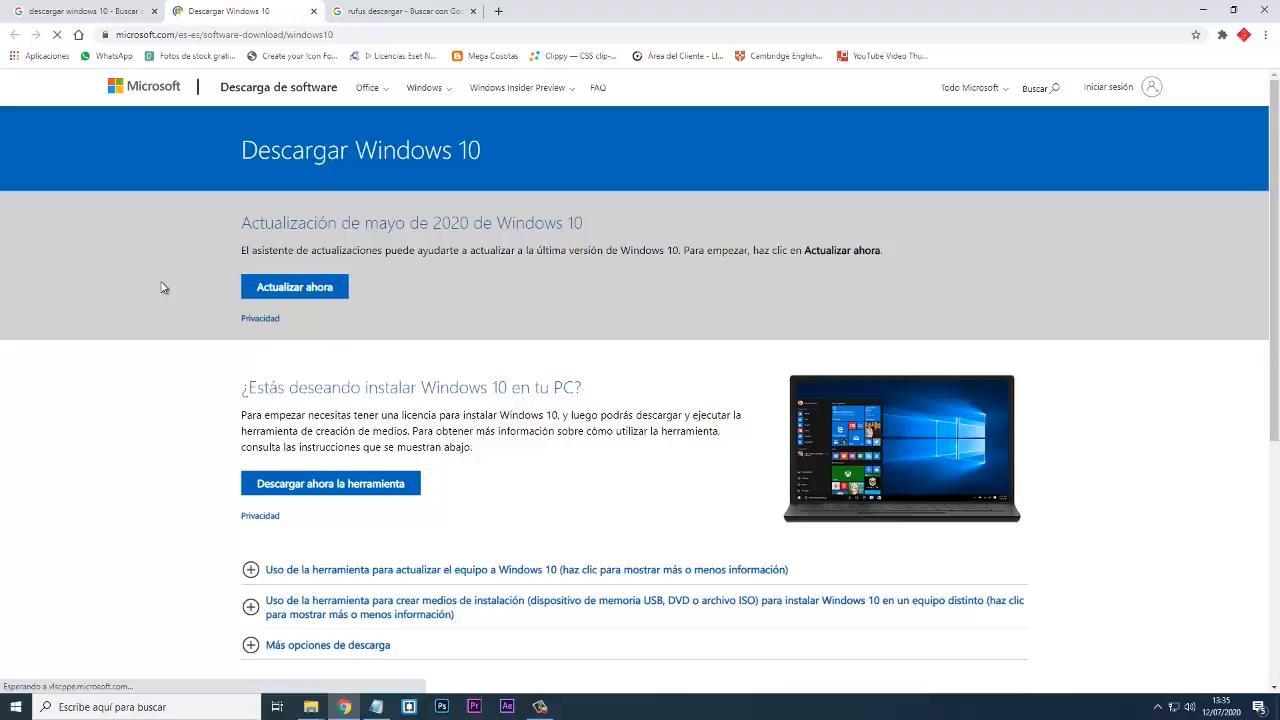
# - Download the Windows 10 media creation tool from the Microsoft page and allow the executable to be kept
pyautogui.scroll(-1, 170, 388)
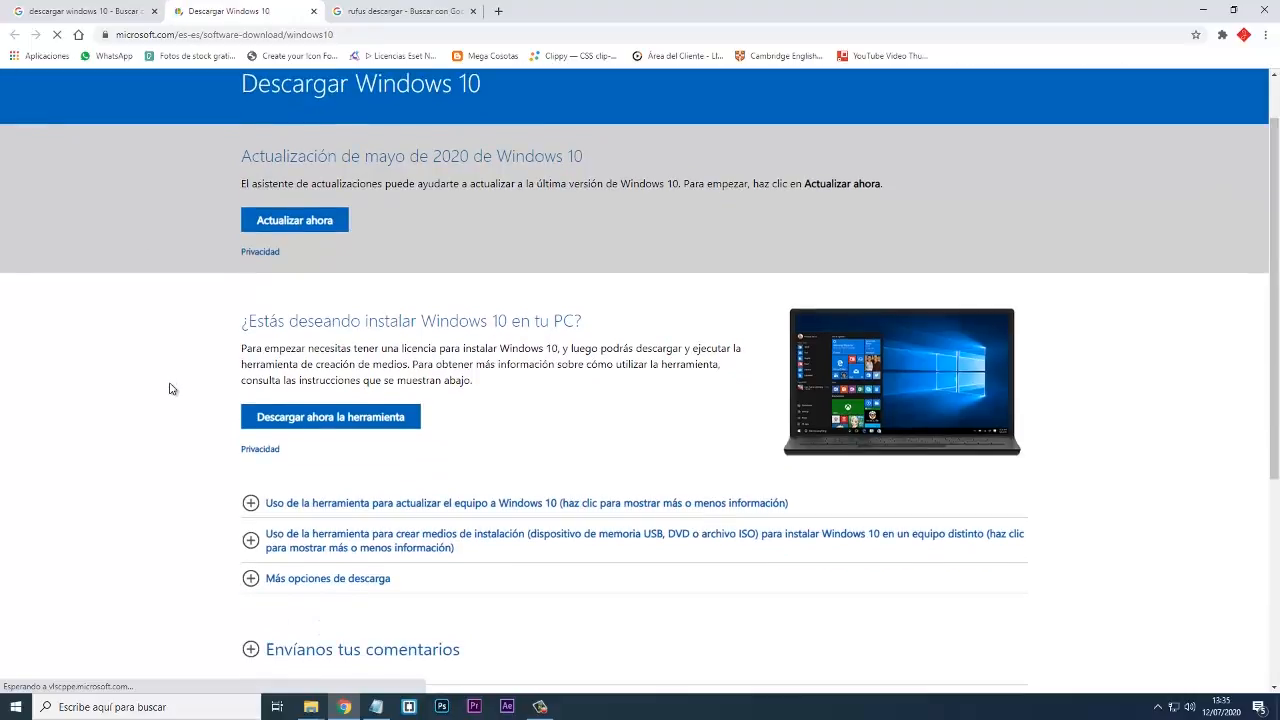
pyautogui.scroll(-2, 202, 328)
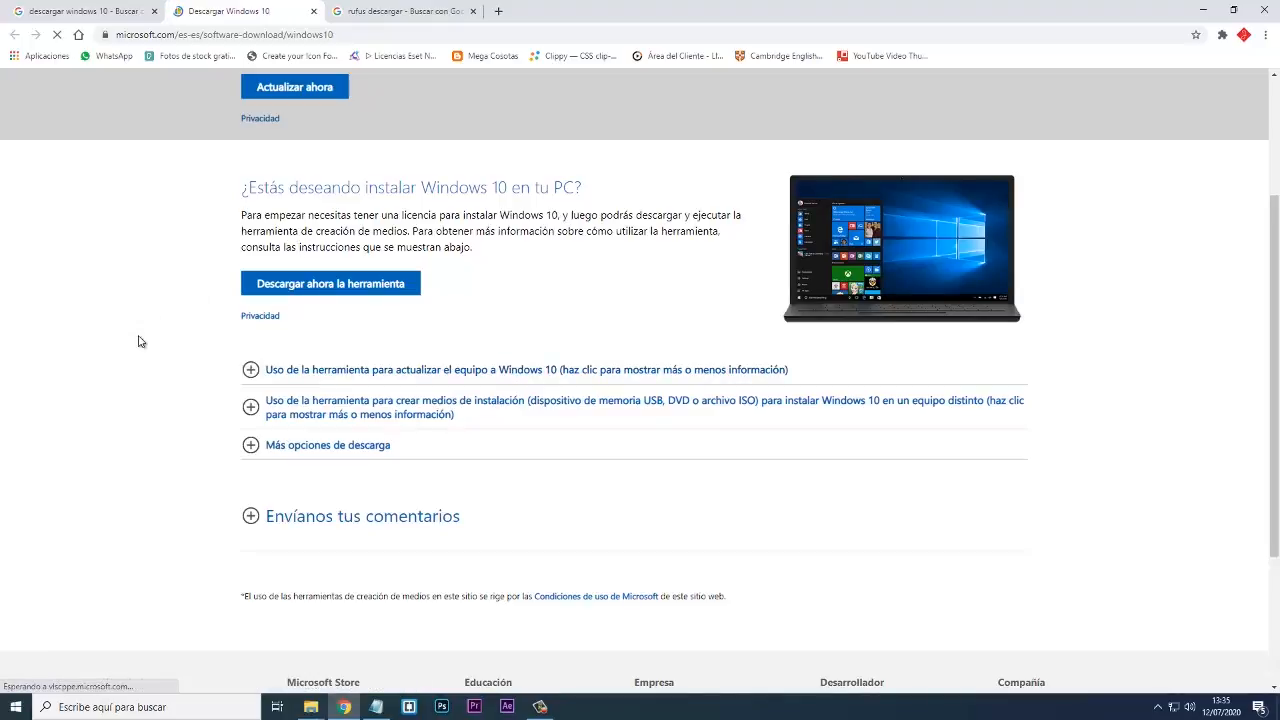
pyautogui.click(362, 292)
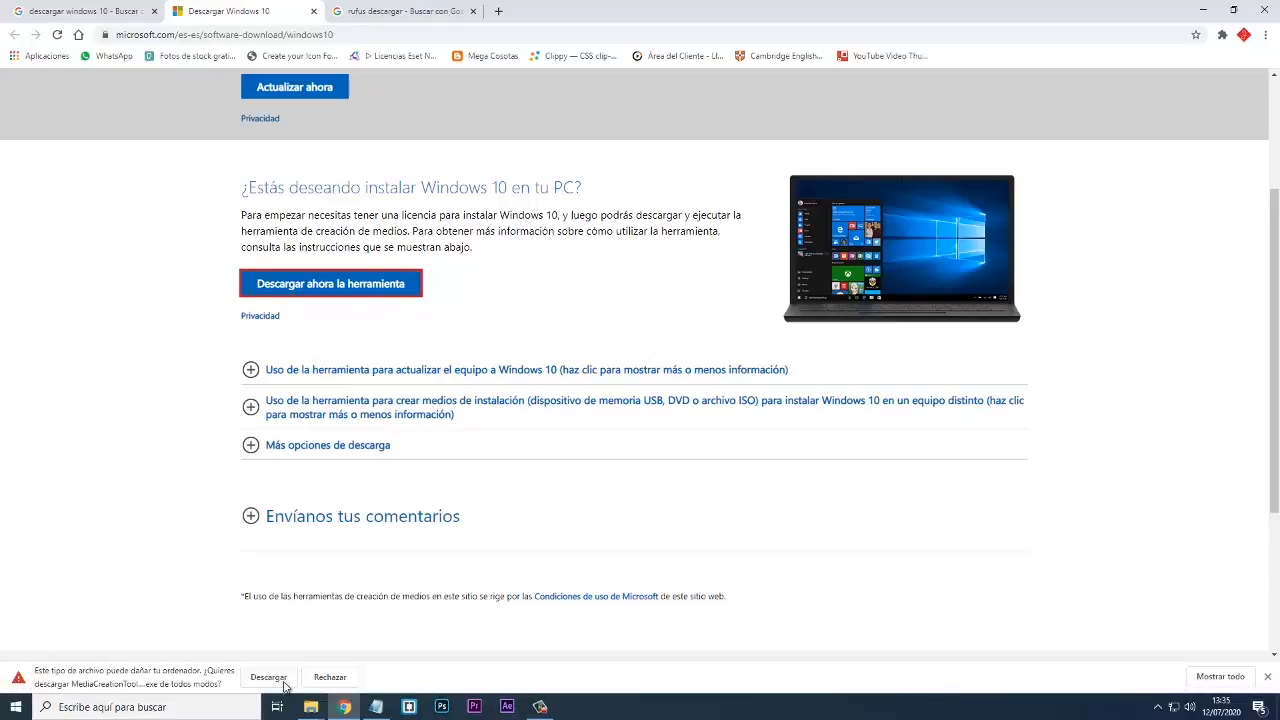
pyautogui.click(282, 681)
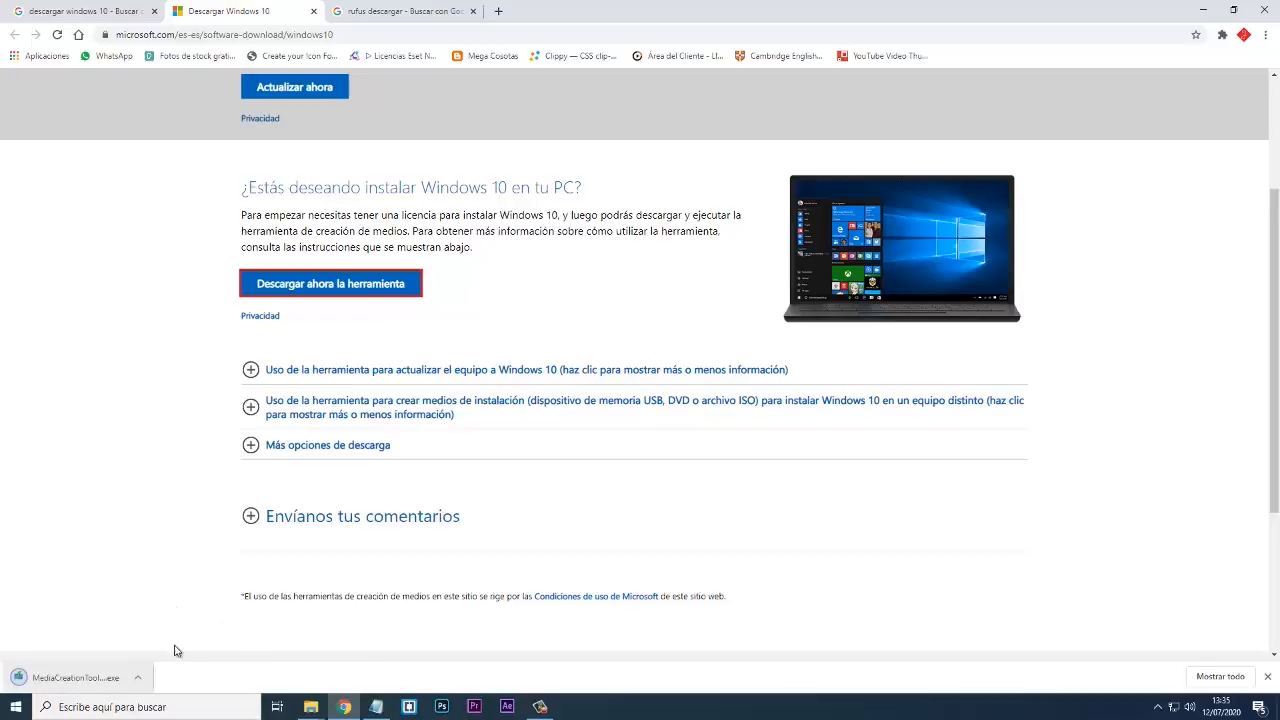
# - Show the downloaded file in its folder and run MediaCreationTool2004.exe
pyautogui.click(137, 677)
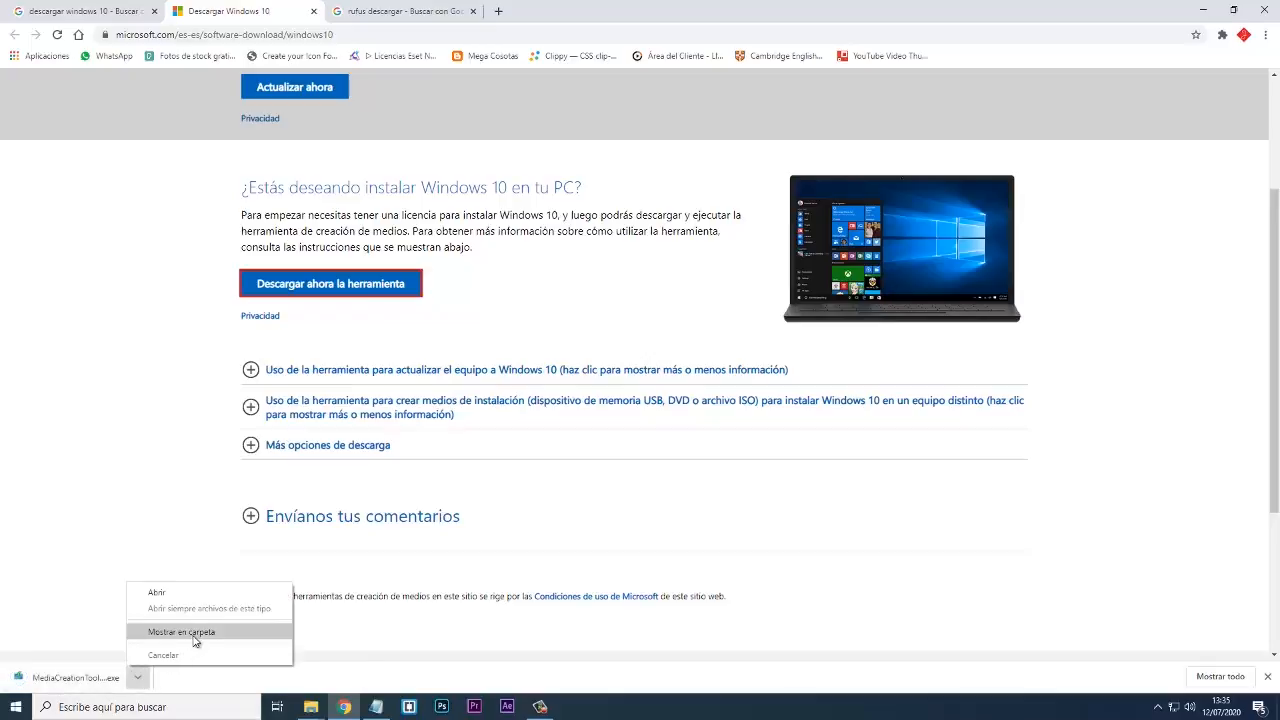
pyautogui.click(181, 632)
pyautogui.doubleClick(660, 12)
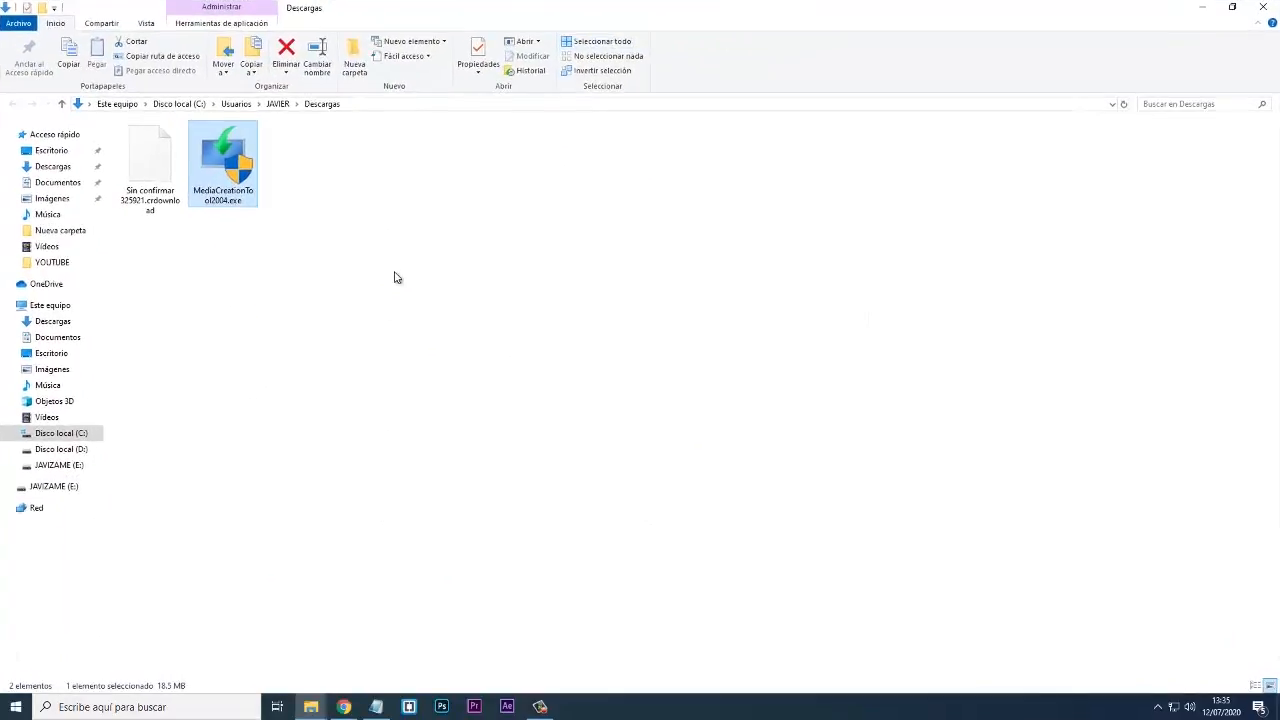
pyautogui.doubleClick(155, 160)
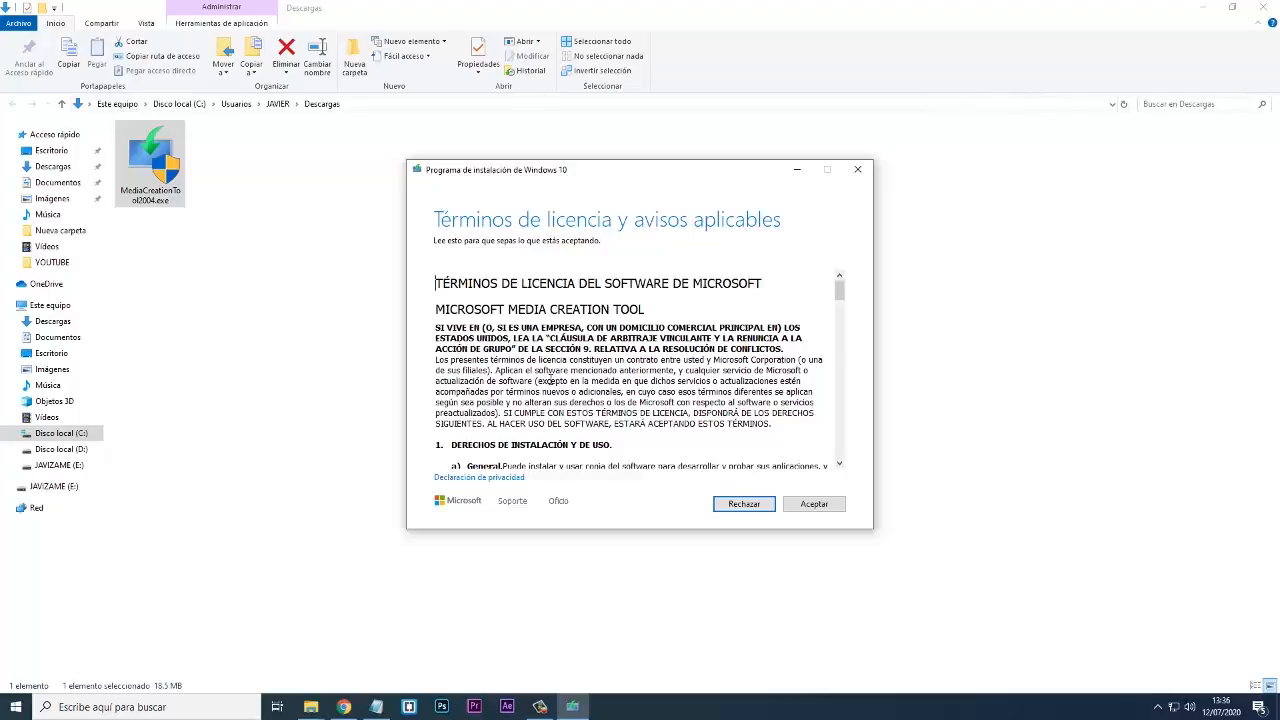
# - Accept the license terms and choose to create installation media (USB flash drive, DVD or ISO file) for another PC
pyautogui.scroll(-10, 550, 379)
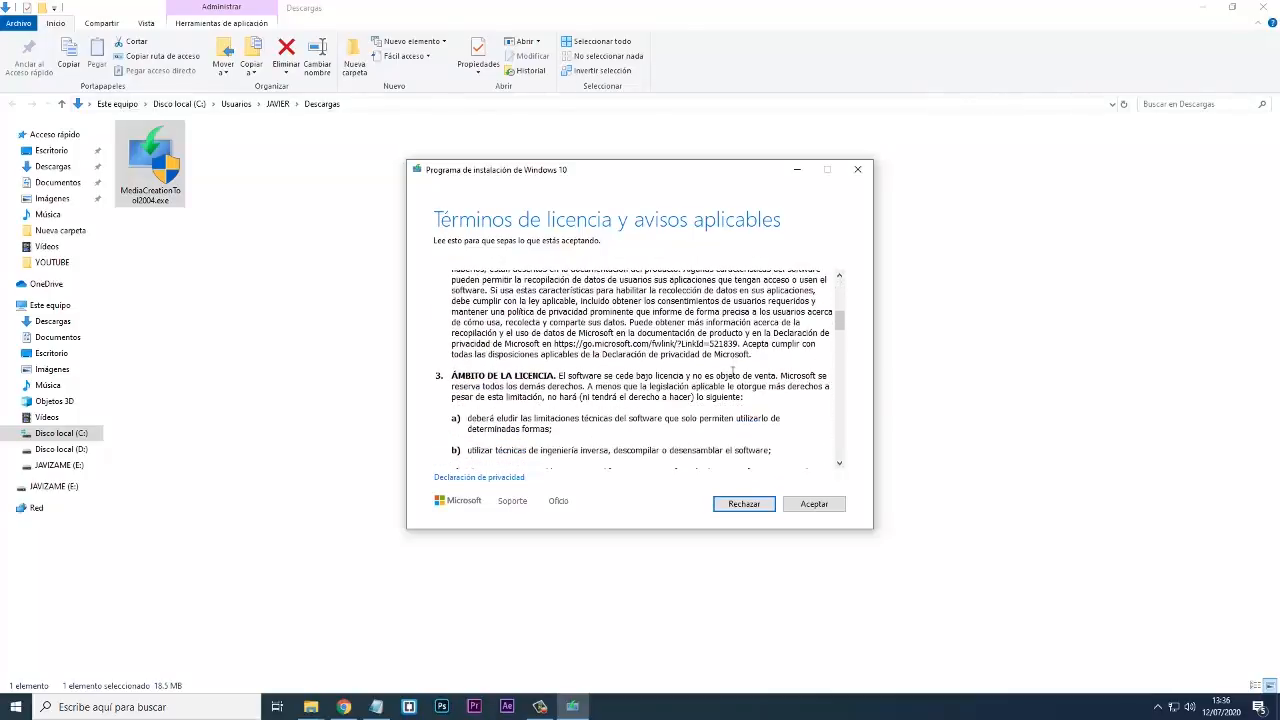
pyautogui.click(813, 508)
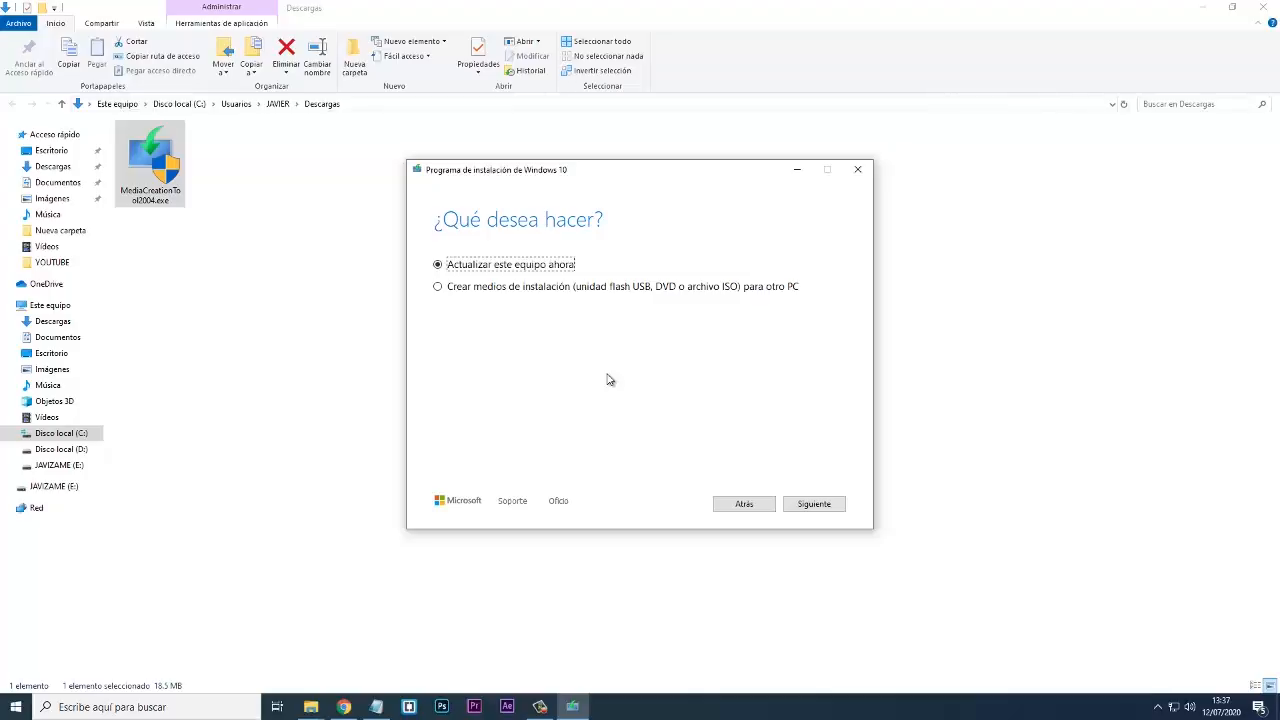
pyautogui.click(510, 292)
pyautogui.click(828, 508)
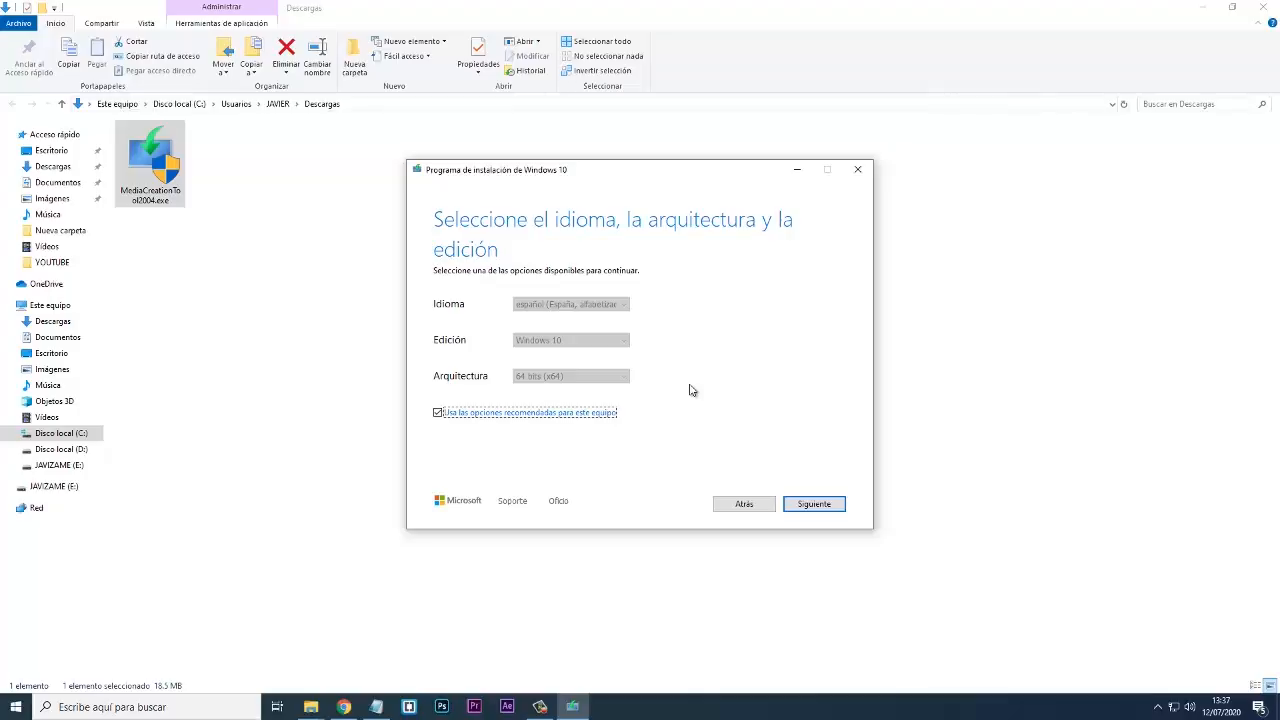
# - Turn off the recommended options, keep Spanish (Spain), Windows 10 and 64 bits (x64), and continue to the media choice
pyautogui.click(437, 416)
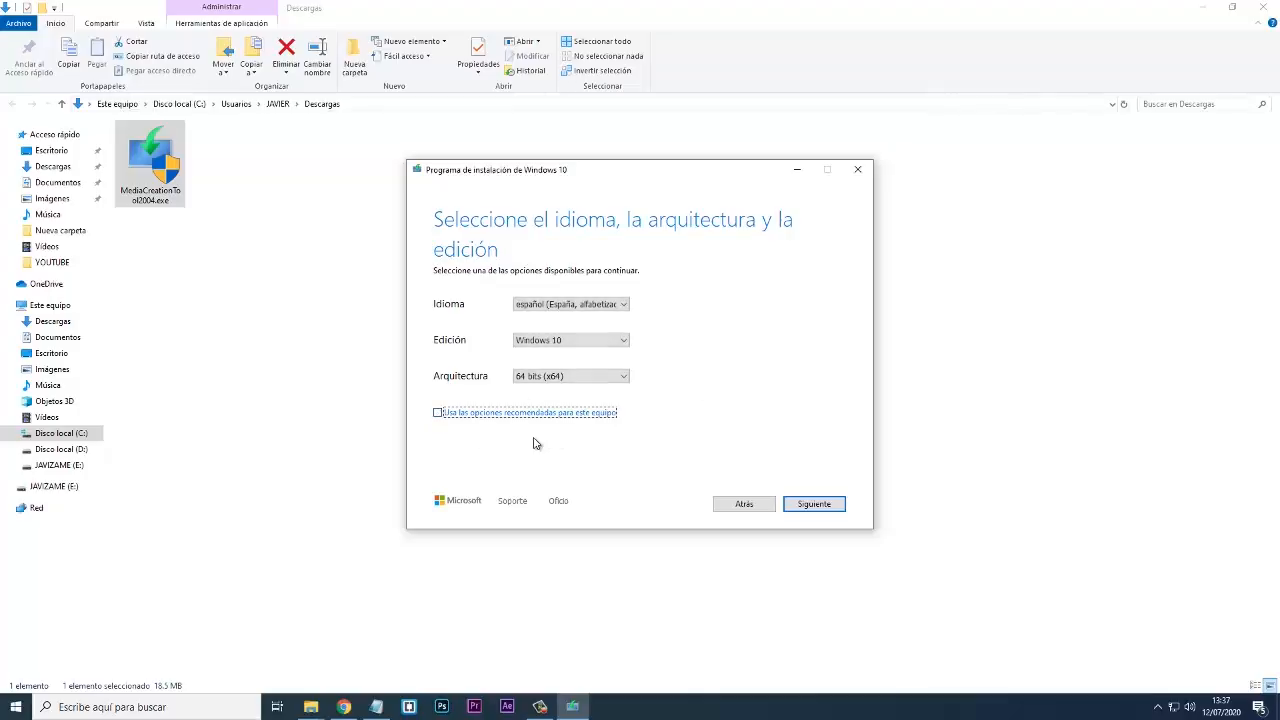
pyautogui.click(620, 378)
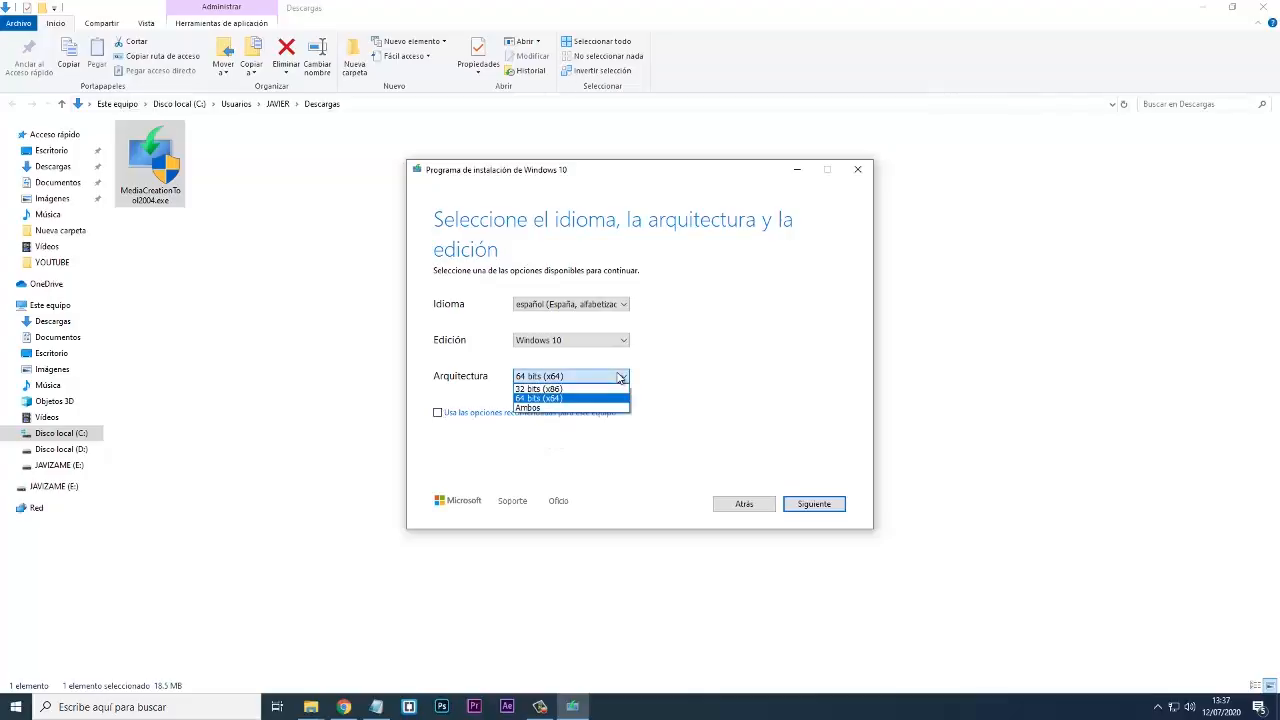
pyautogui.click(555, 399)
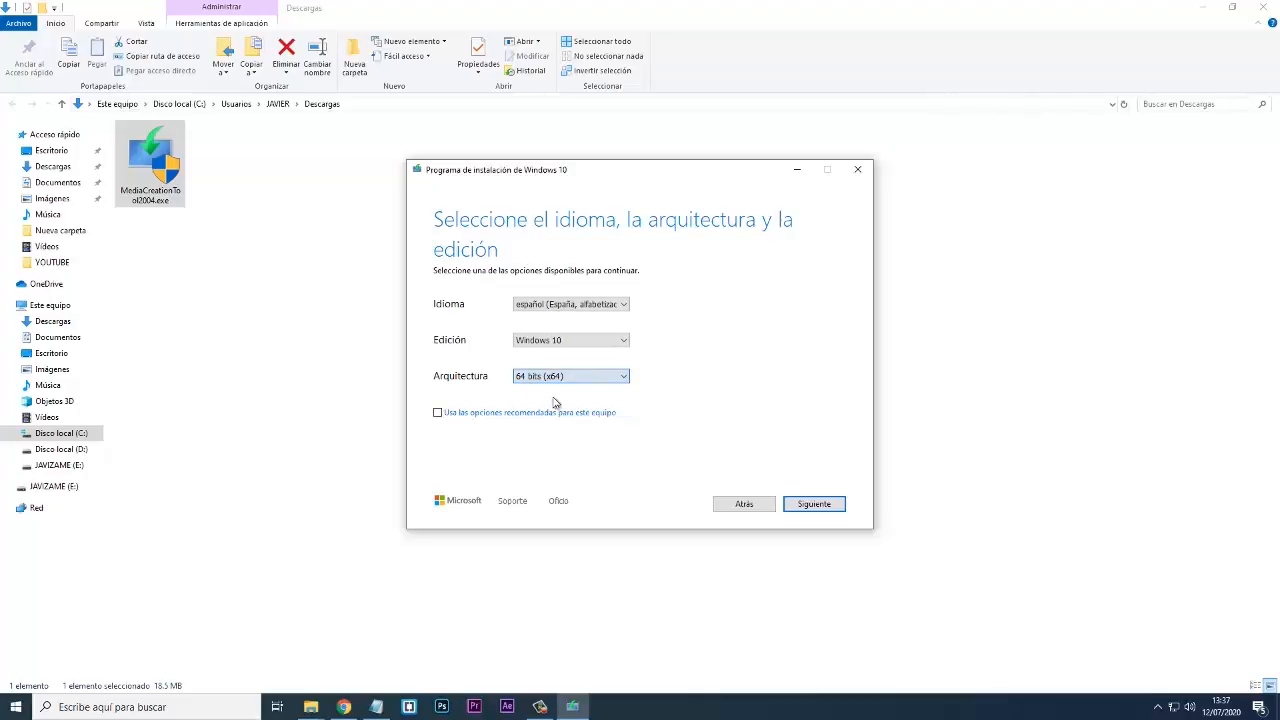
pyautogui.click(608, 344)
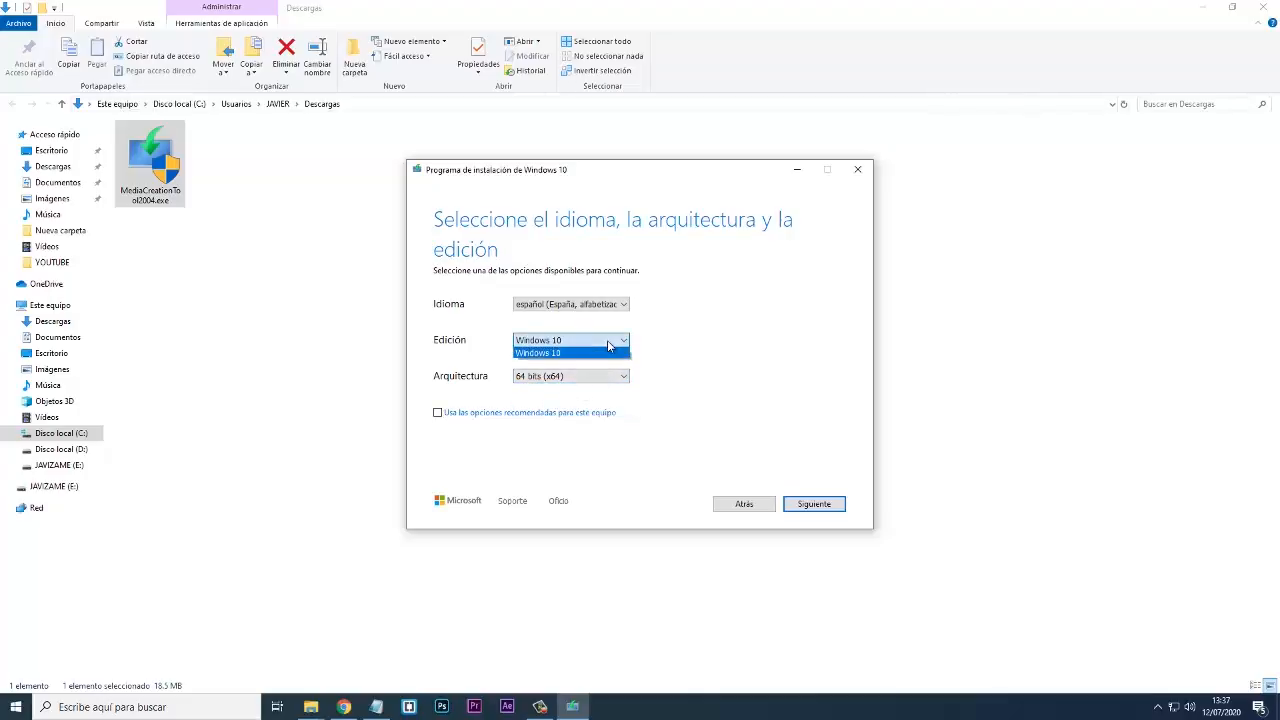
pyautogui.click(608, 352)
pyautogui.click(612, 306)
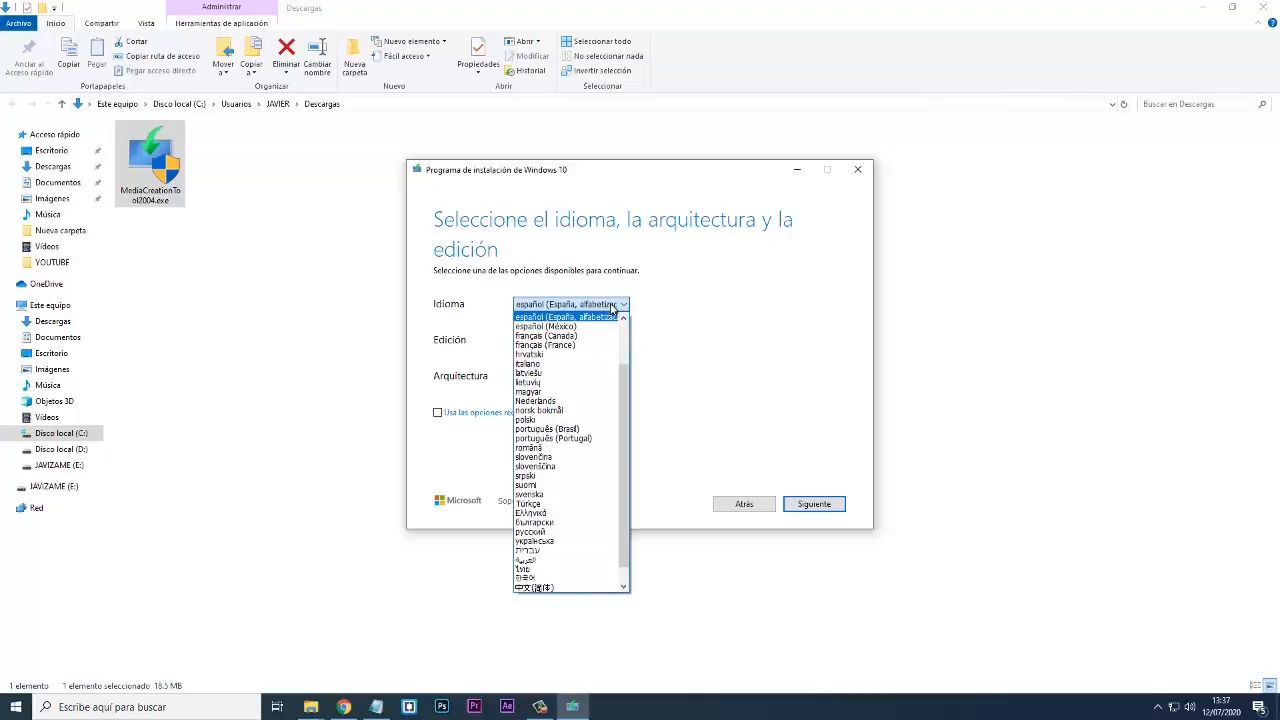
pyautogui.click(671, 311)
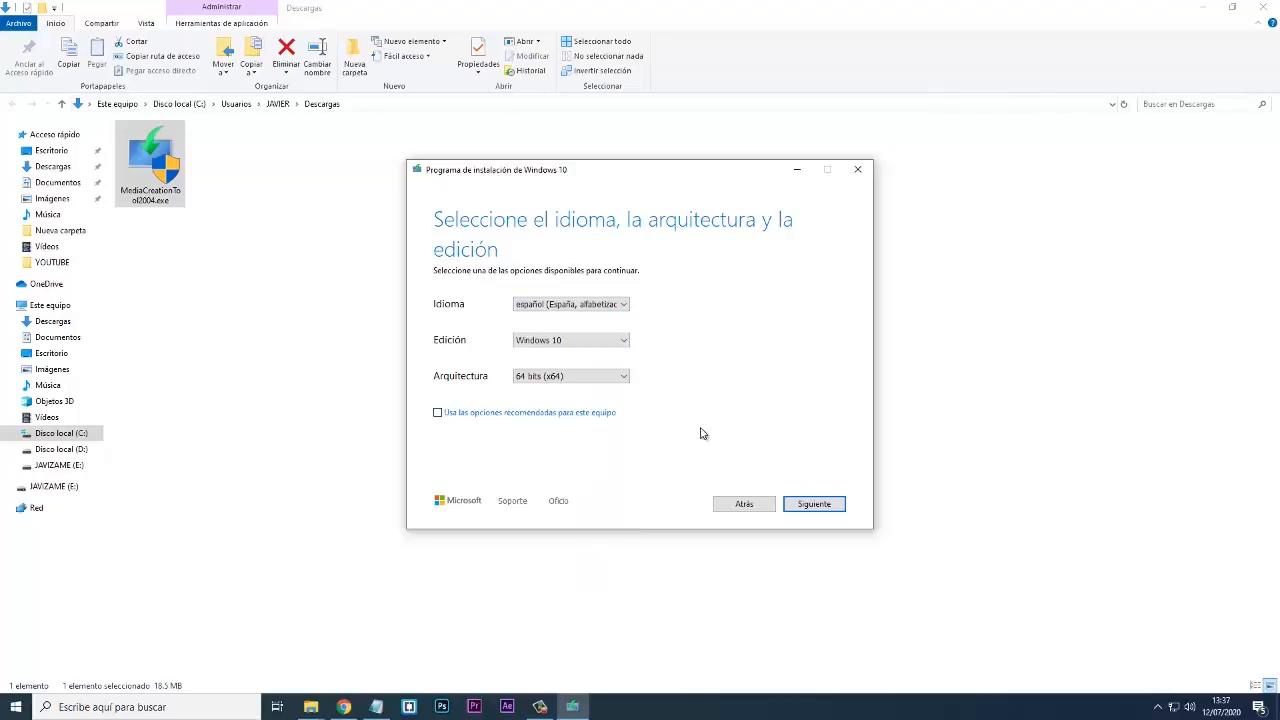
pyautogui.click(812, 504)
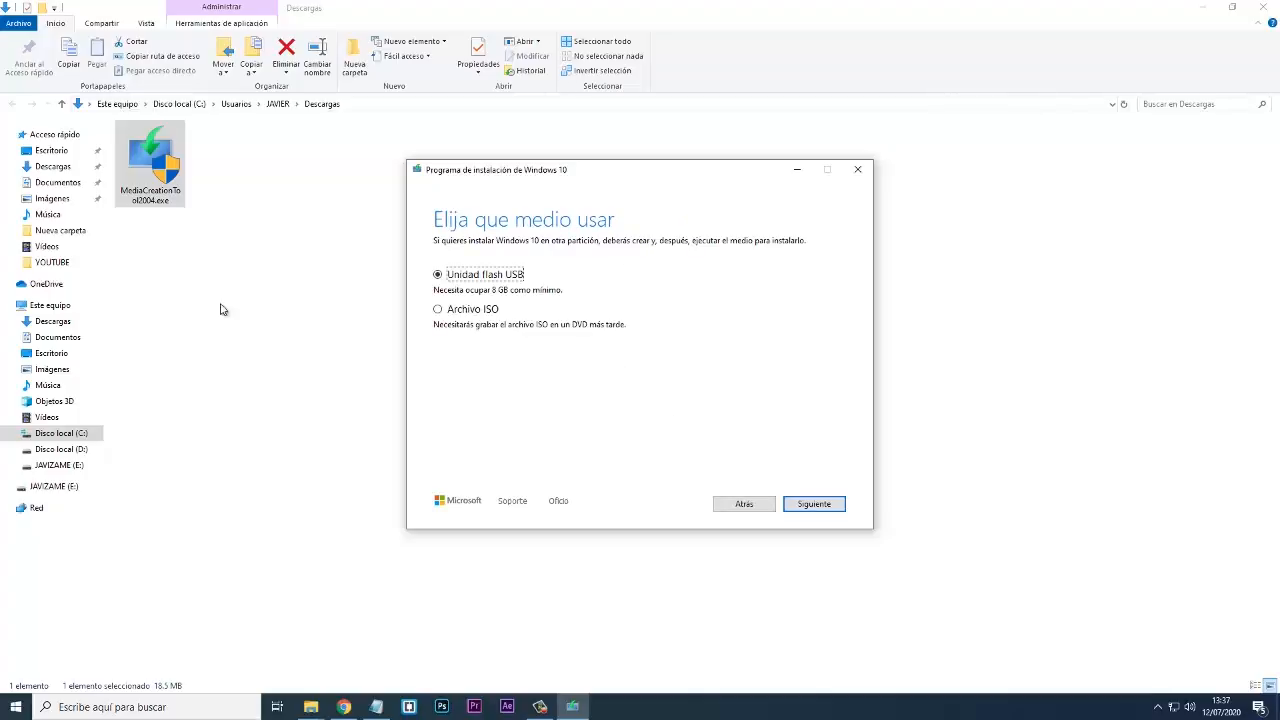
# - Check the USB drive (E:) and its available space in Este equipo, and return to the Windows 10 setup program
pyautogui.click(58, 310)
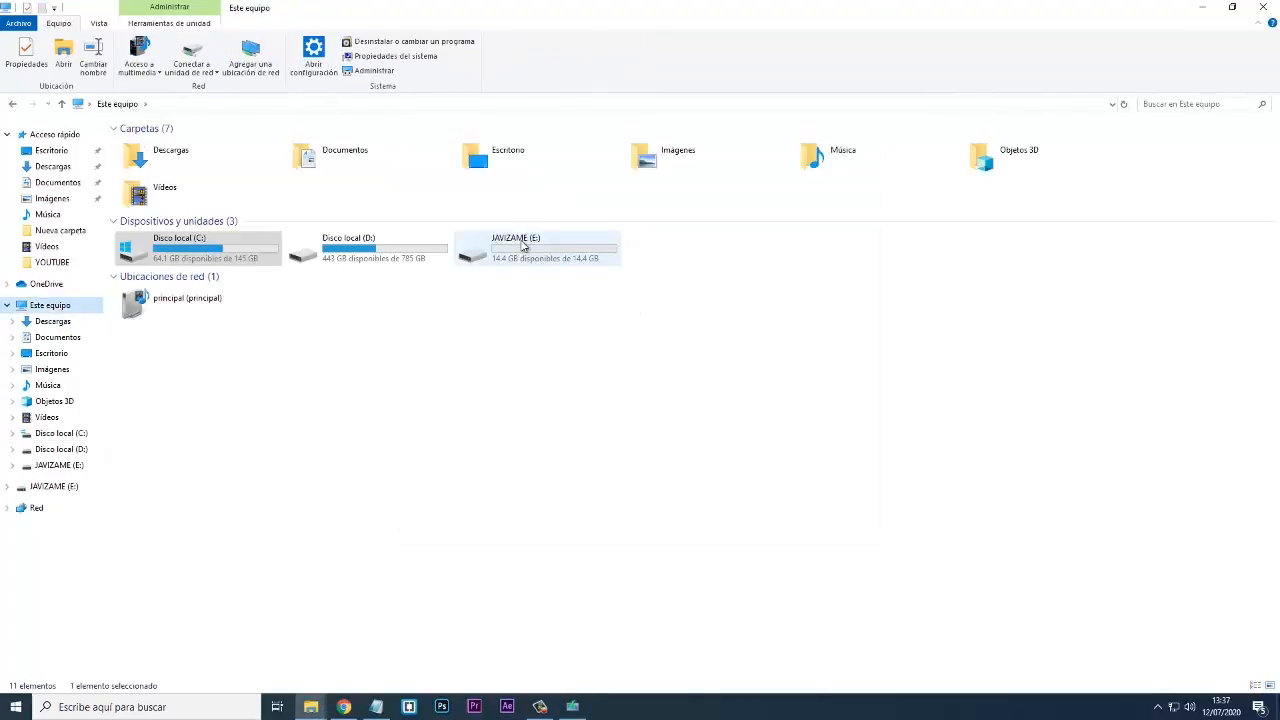
pyautogui.click(524, 246)
pyautogui.click(572, 706)
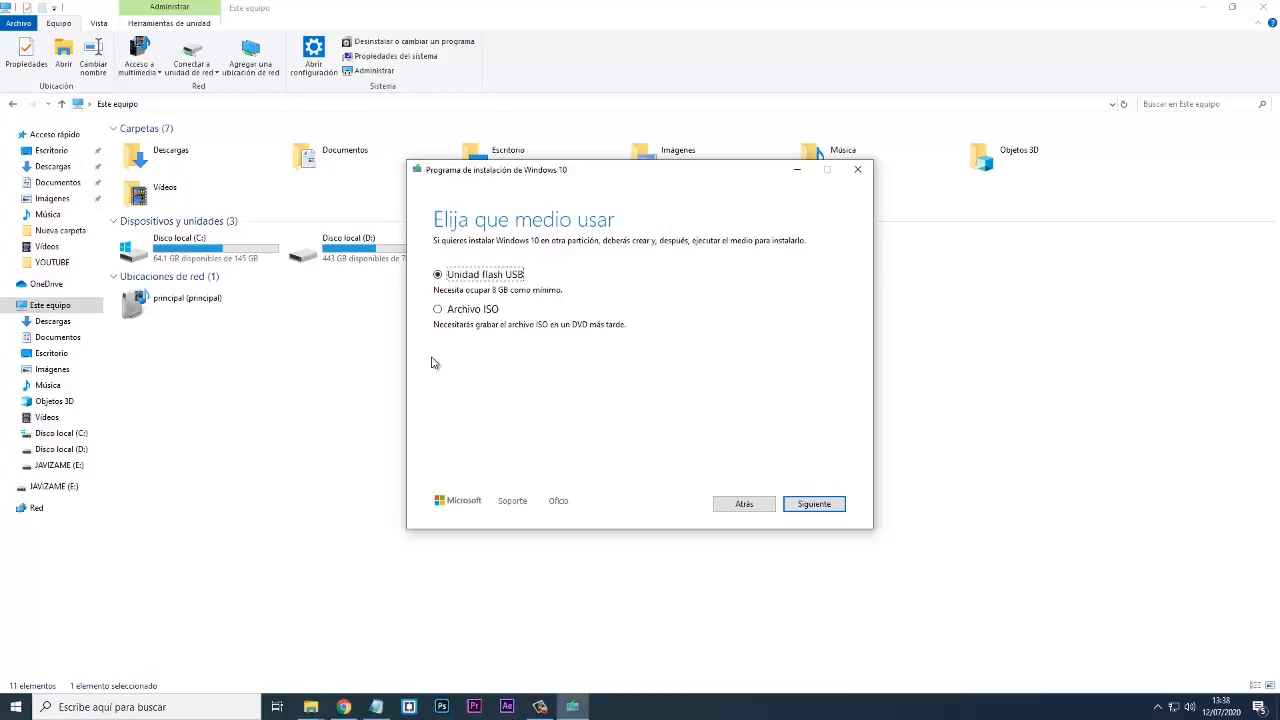
# - Choose the ISO file medium, save it as Windows.iso in Documentos, and finish the setup program after the download
pyautogui.click(472, 309)
pyautogui.click(816, 504)
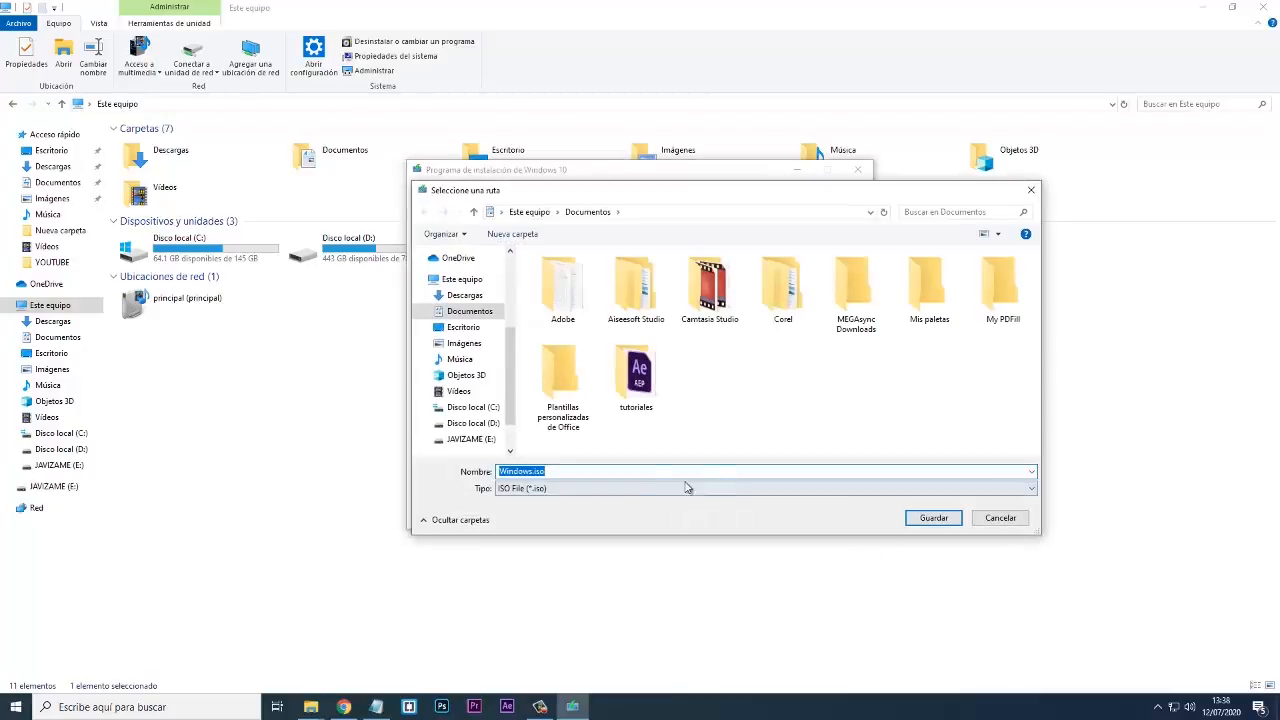
pyautogui.click(591, 470)
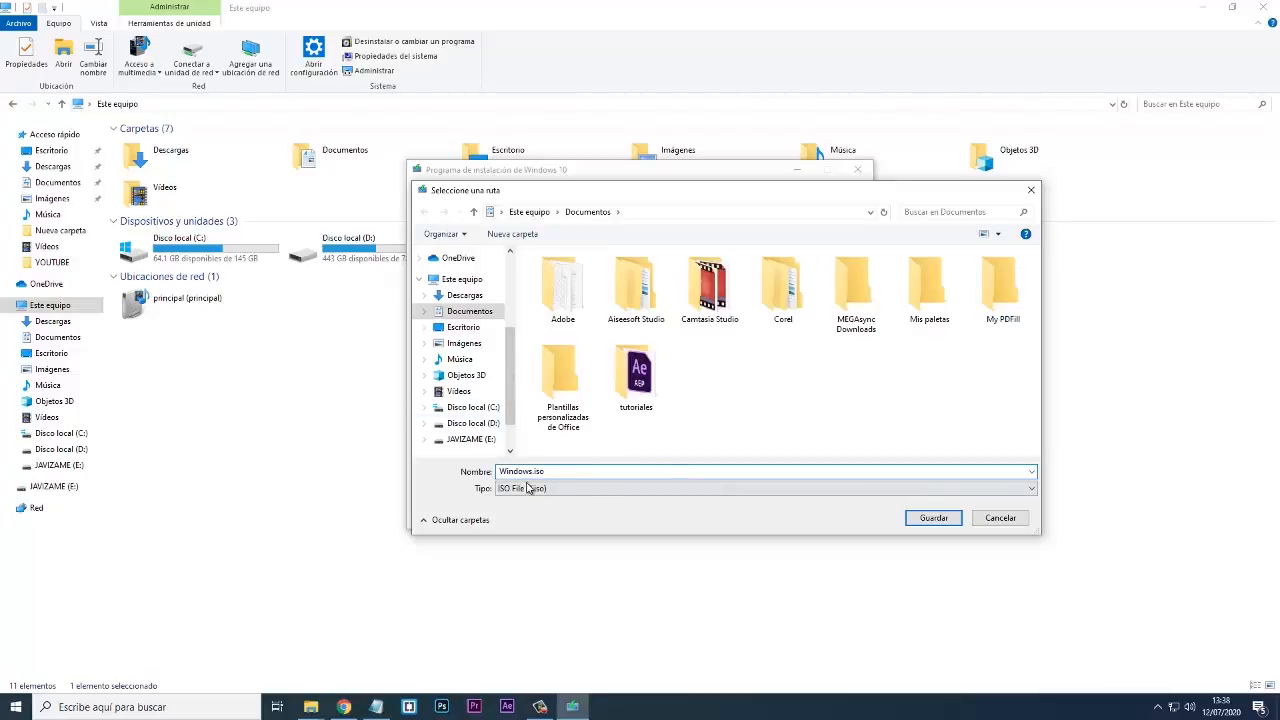
pyautogui.click(930, 520)
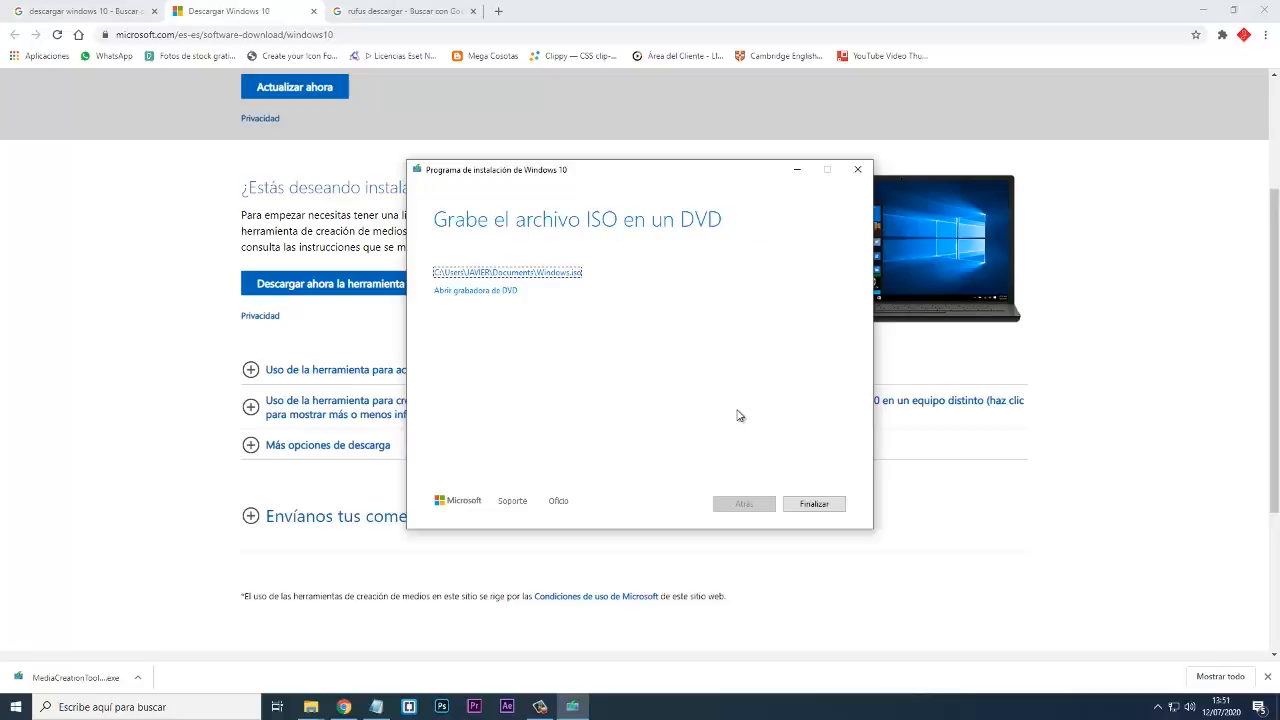
pyautogui.click(821, 504)
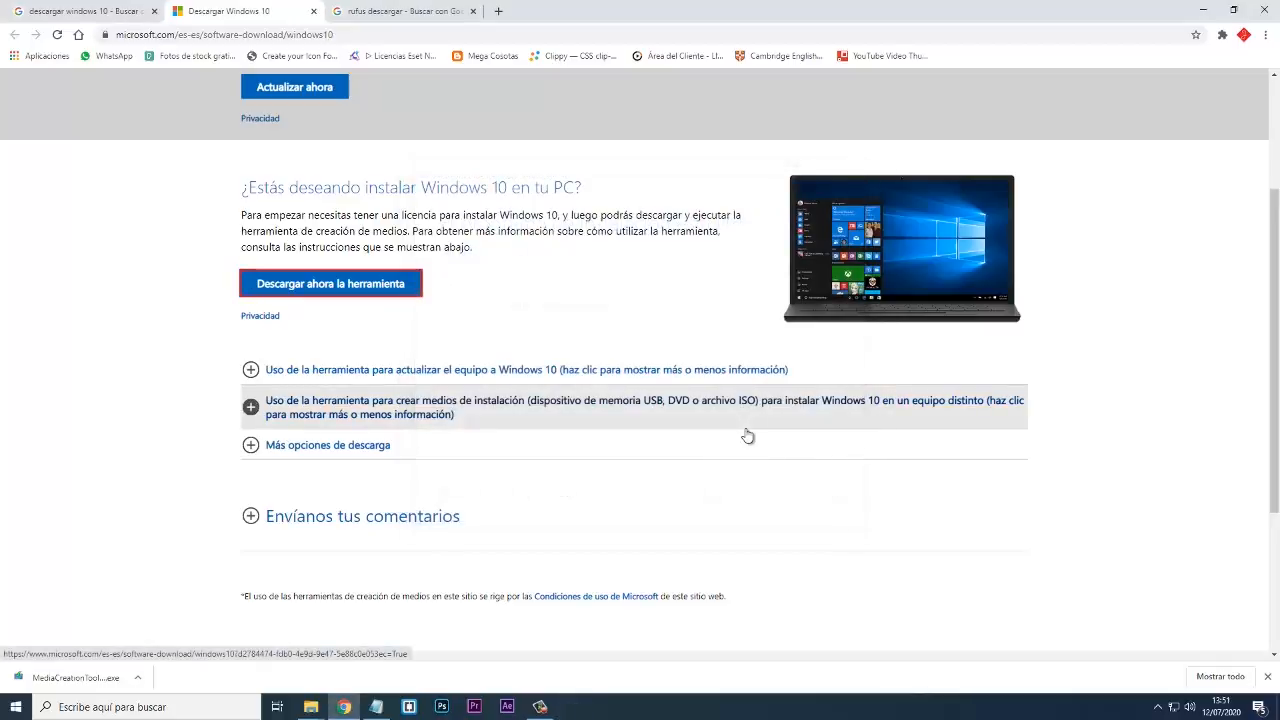
# - Show the Documentos folder in File Explorer, refresh it, and check the Windows.iso file
pyautogui.click(313, 708)
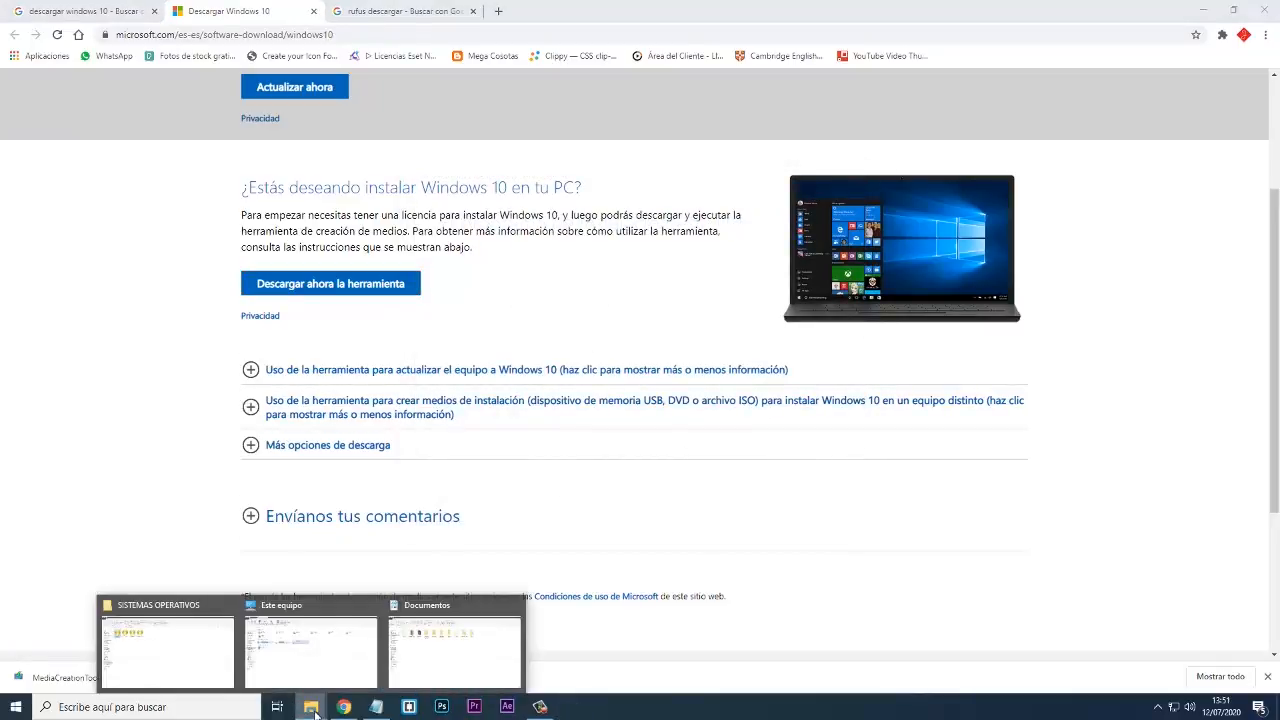
pyautogui.click(457, 638)
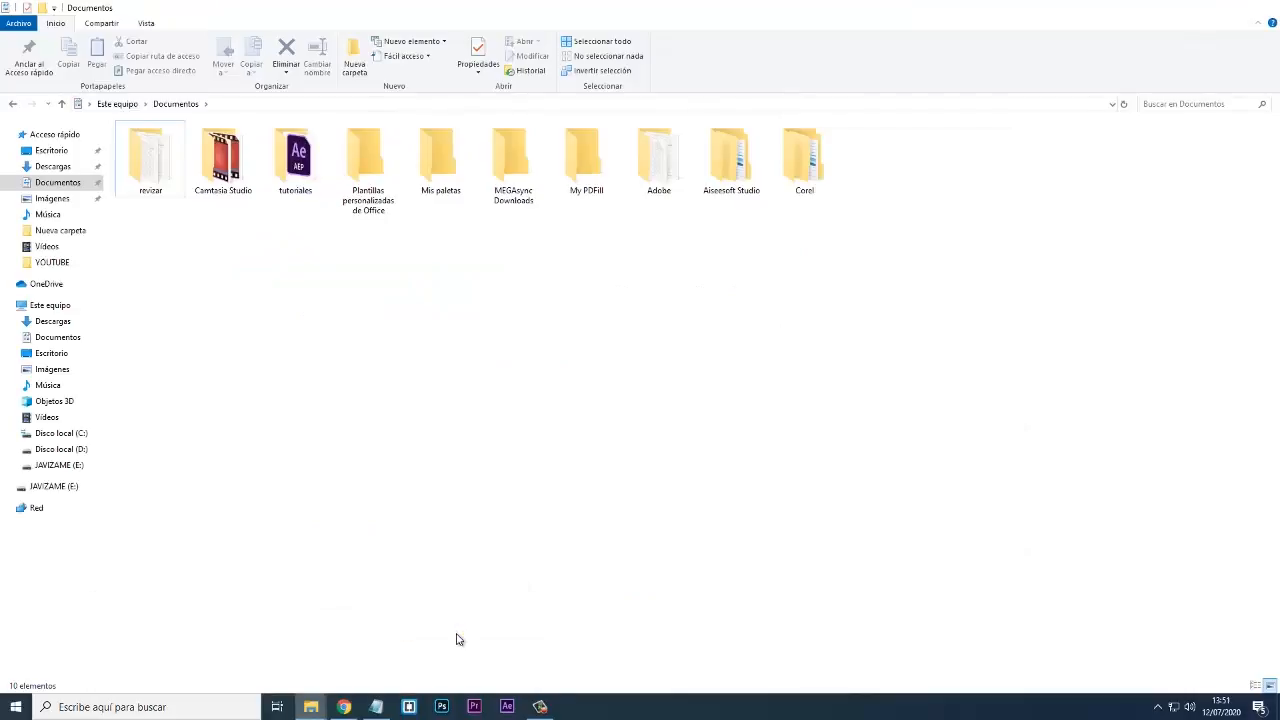
pyautogui.rightClick(528, 317)
pyautogui.click(588, 370)
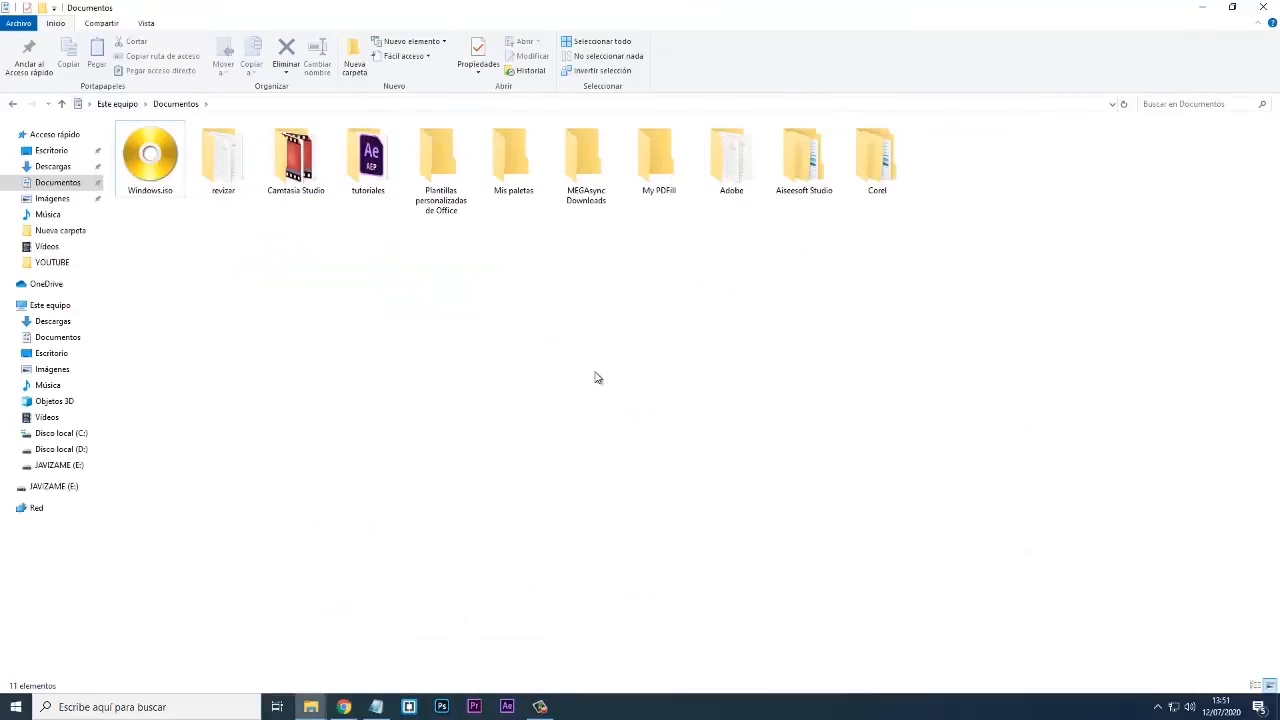
pyautogui.click(171, 161)
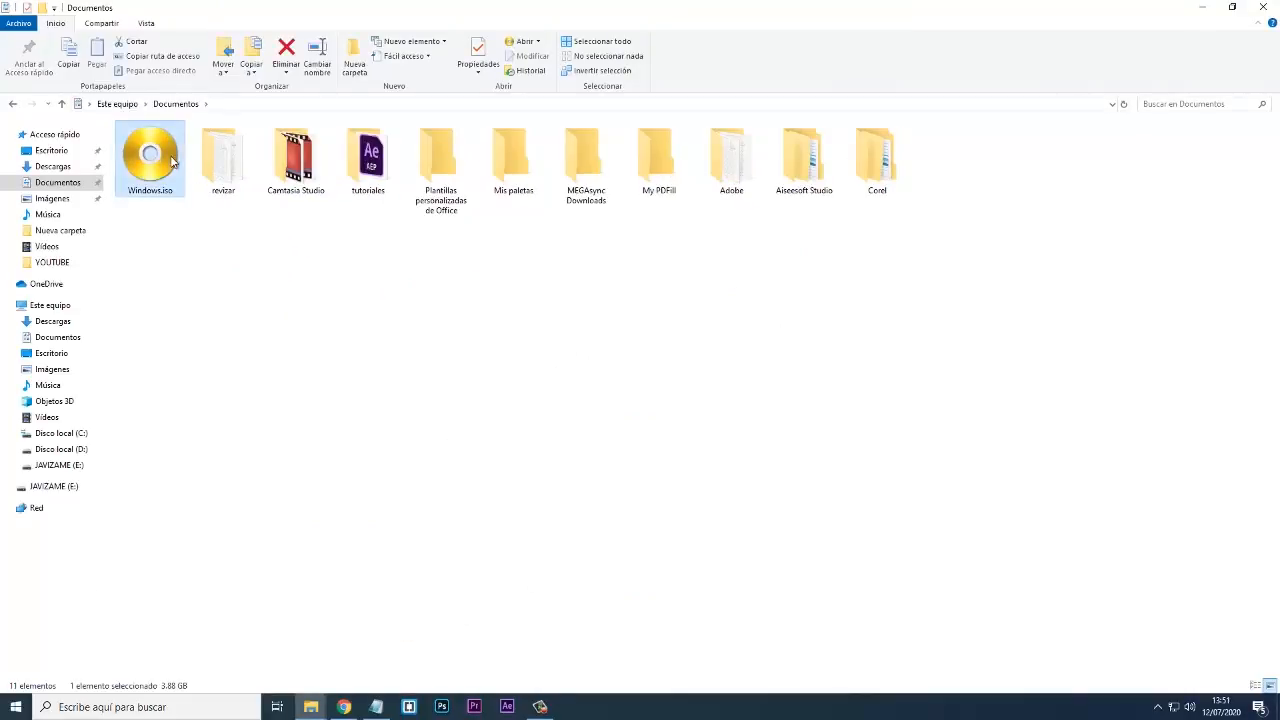
pyautogui.click(196, 241)
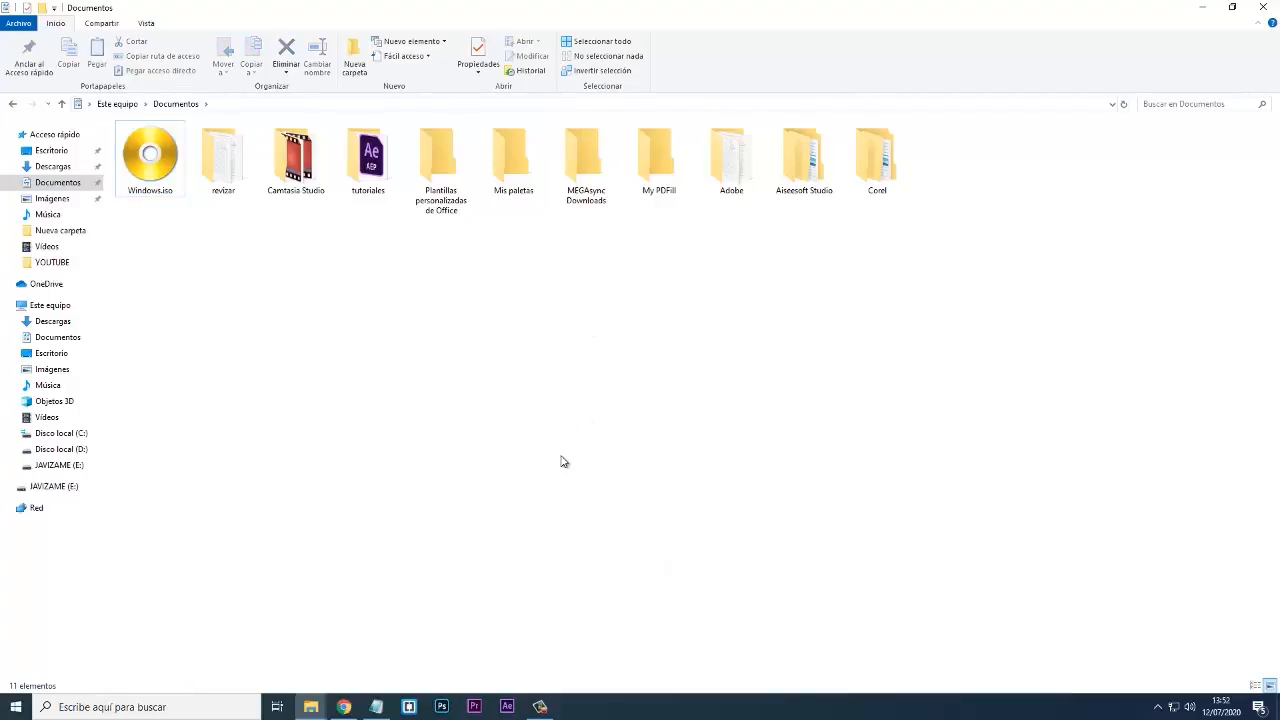
# - Switch back to Google Chrome and run the Google search for "rufus descargar"
pyautogui.click(343, 707)
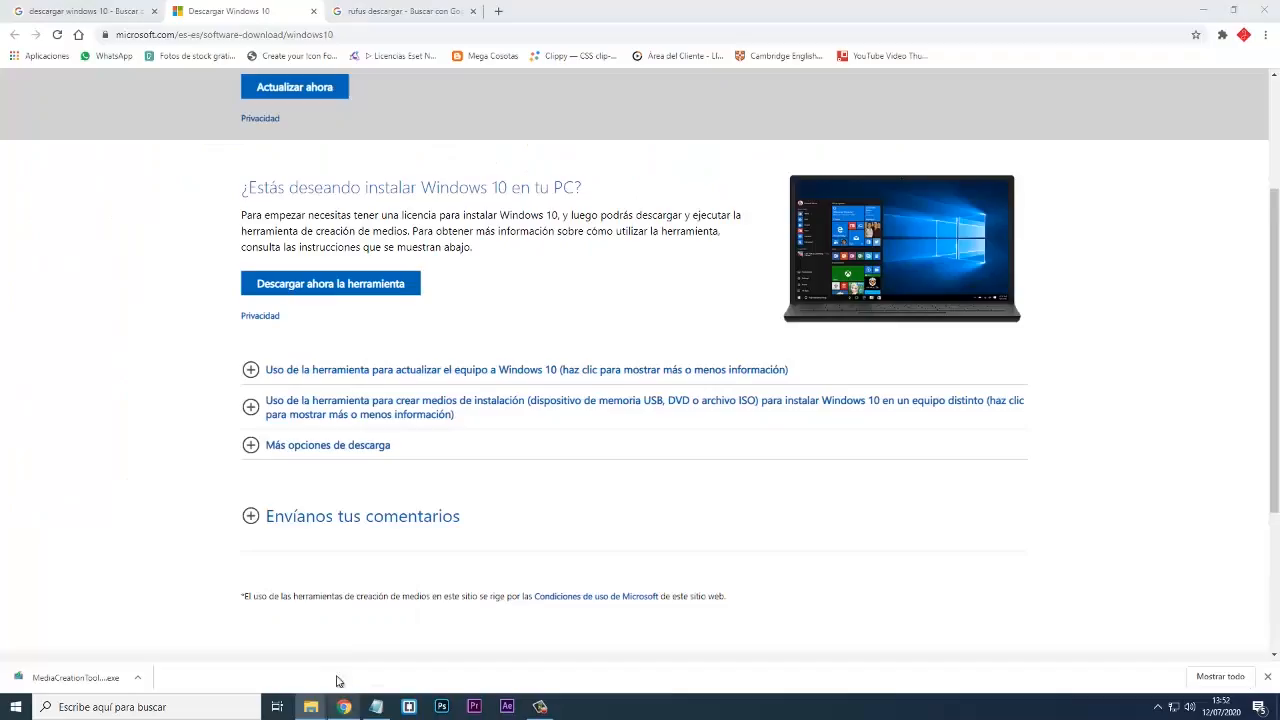
pyautogui.click(385, 11)
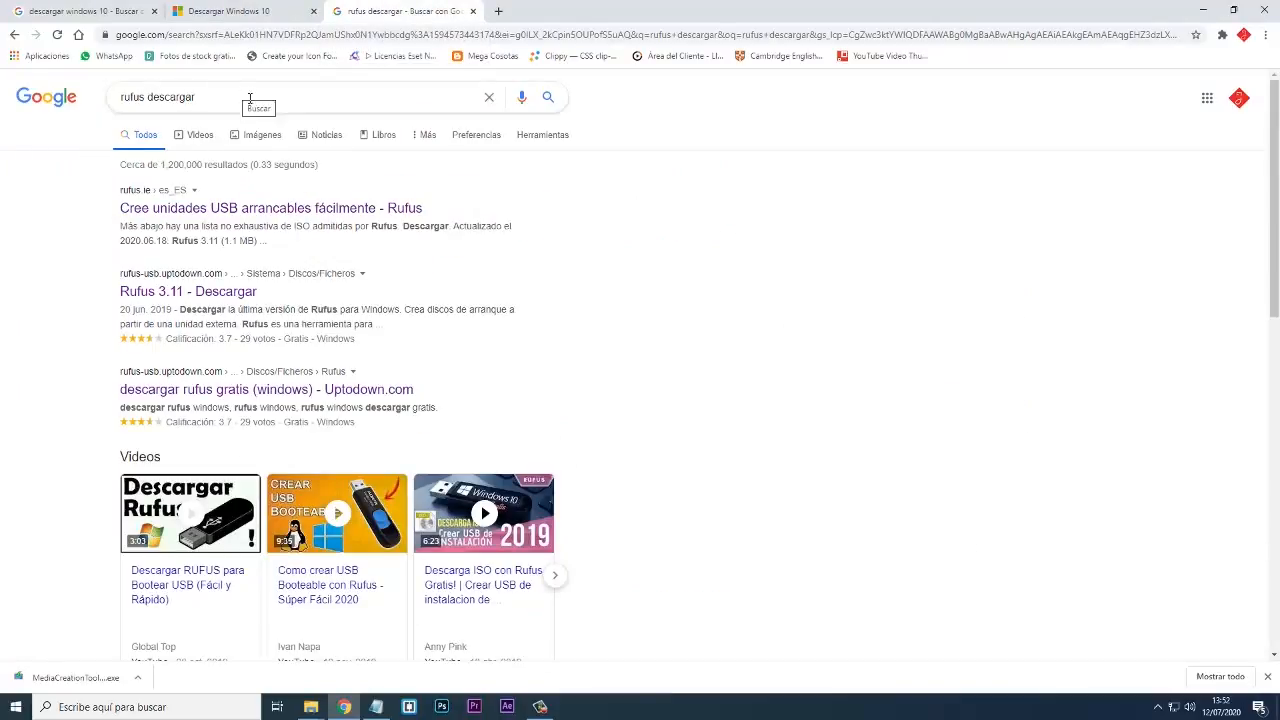
pyautogui.click(550, 97)
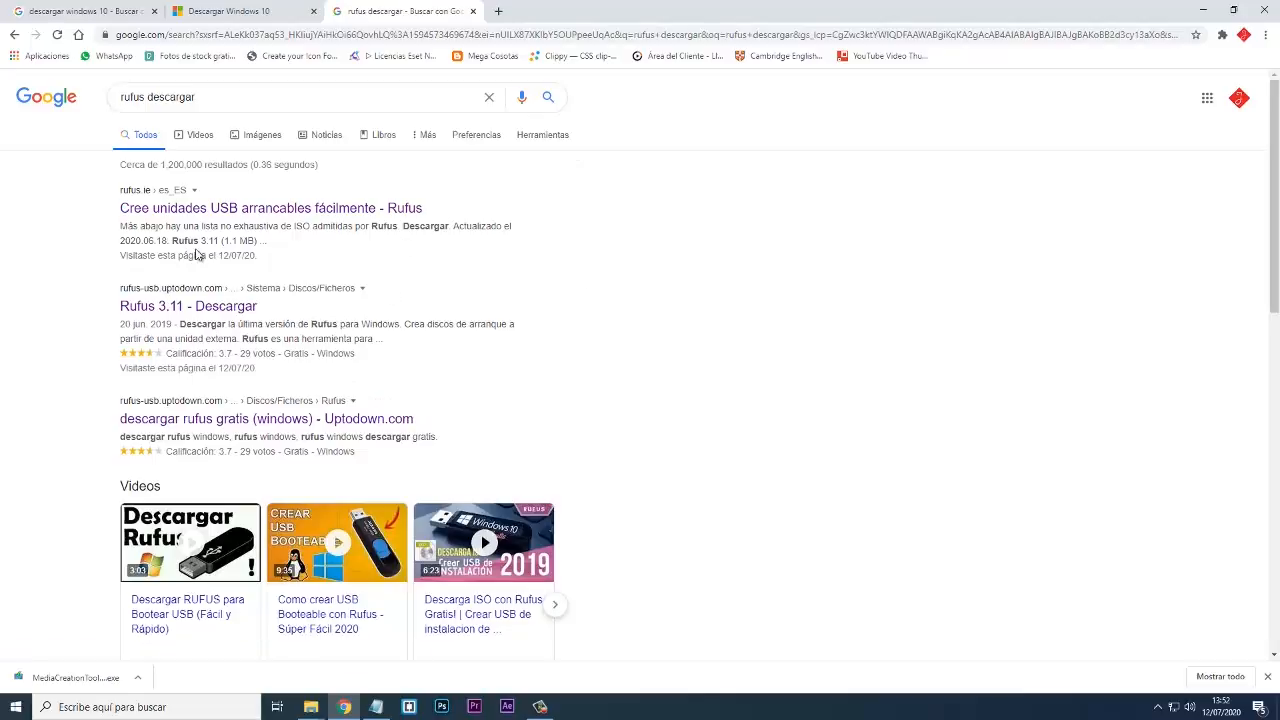
# - Open the Rufus result from rufus.ie in a new tab and go to the page's Descargar section
pyautogui.rightClick(218, 213)
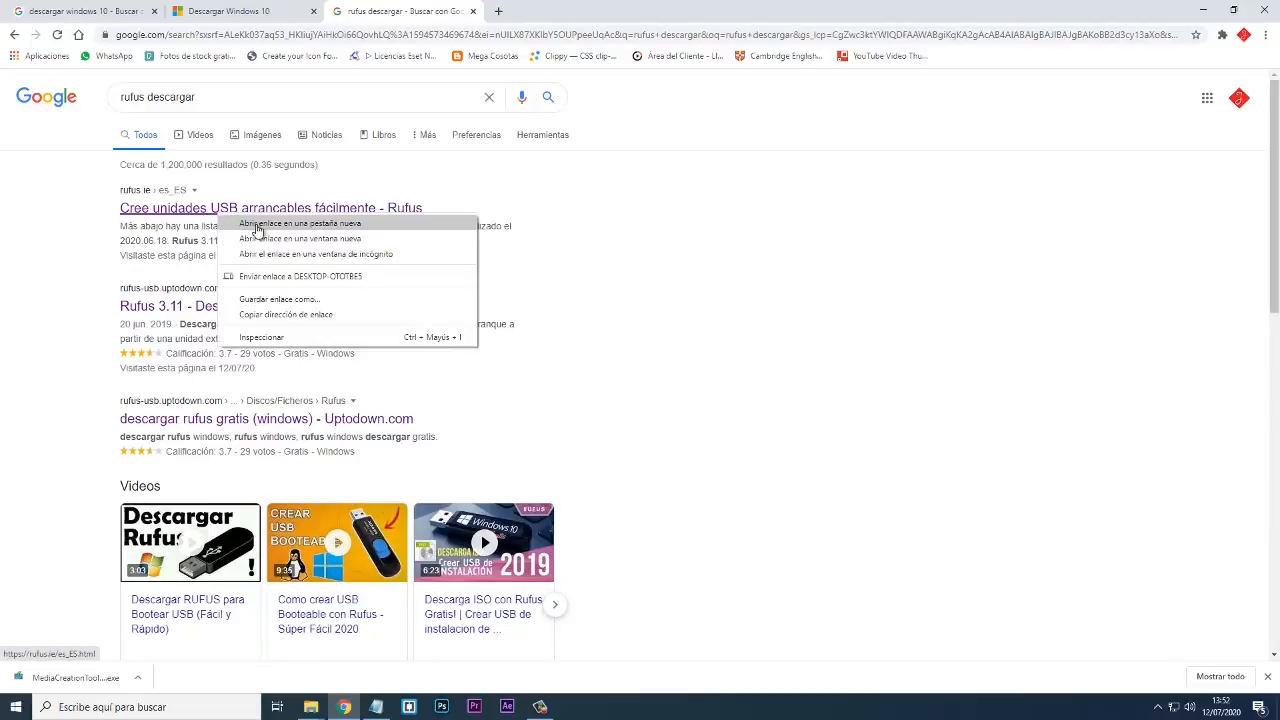
pyautogui.click(255, 221)
pyautogui.hotkey('ctrl', 'Tab')
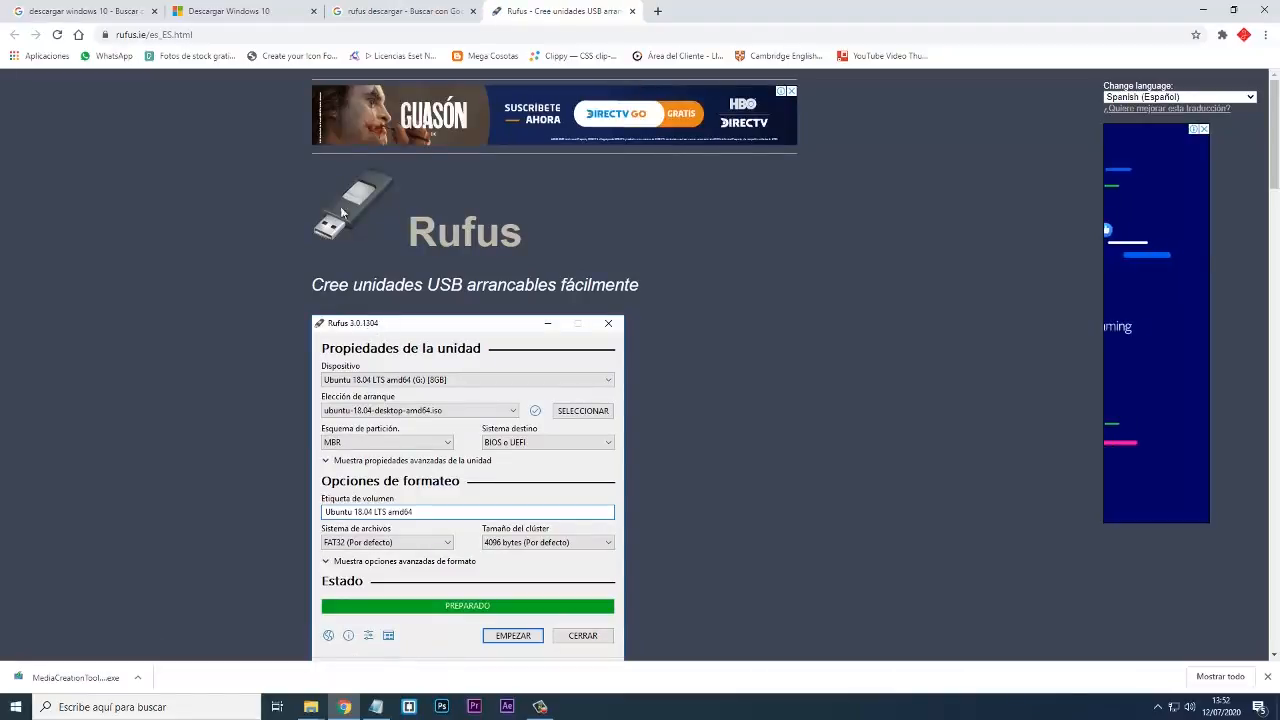
pyautogui.scroll(-1, 275, 265)
pyautogui.scroll(-9, 275, 265)
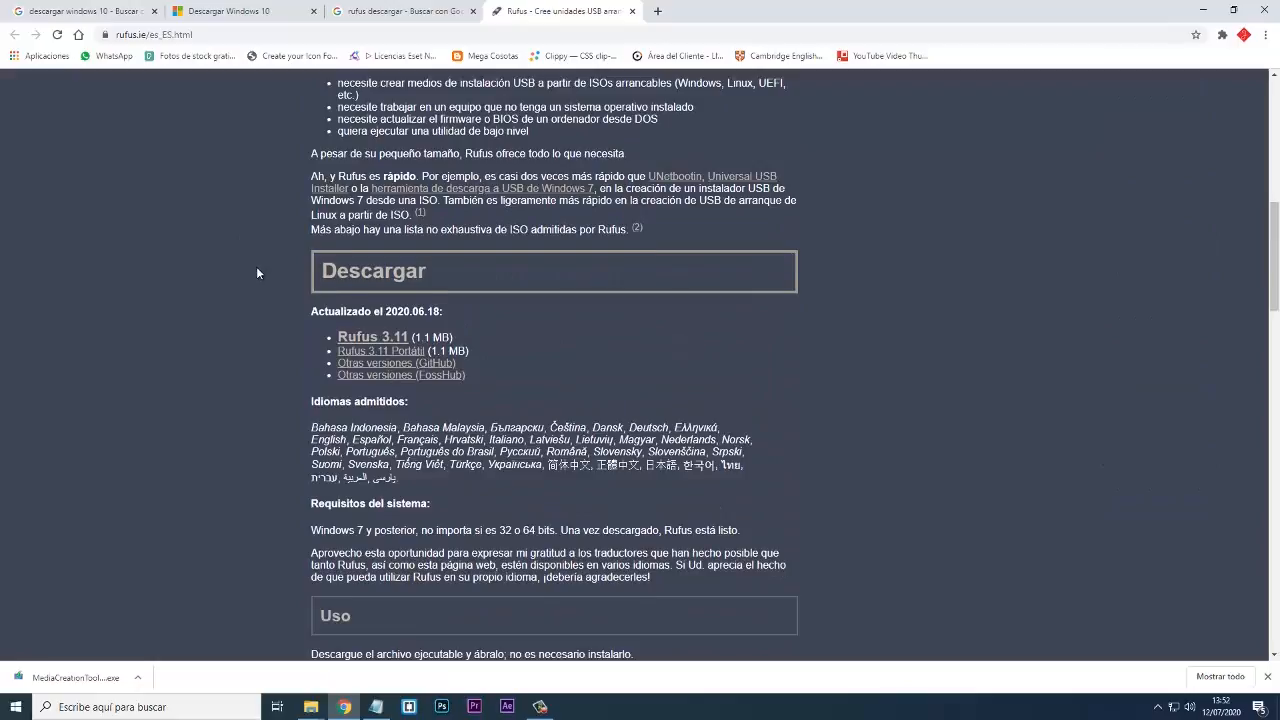
pyautogui.scroll(-1, 256, 266)
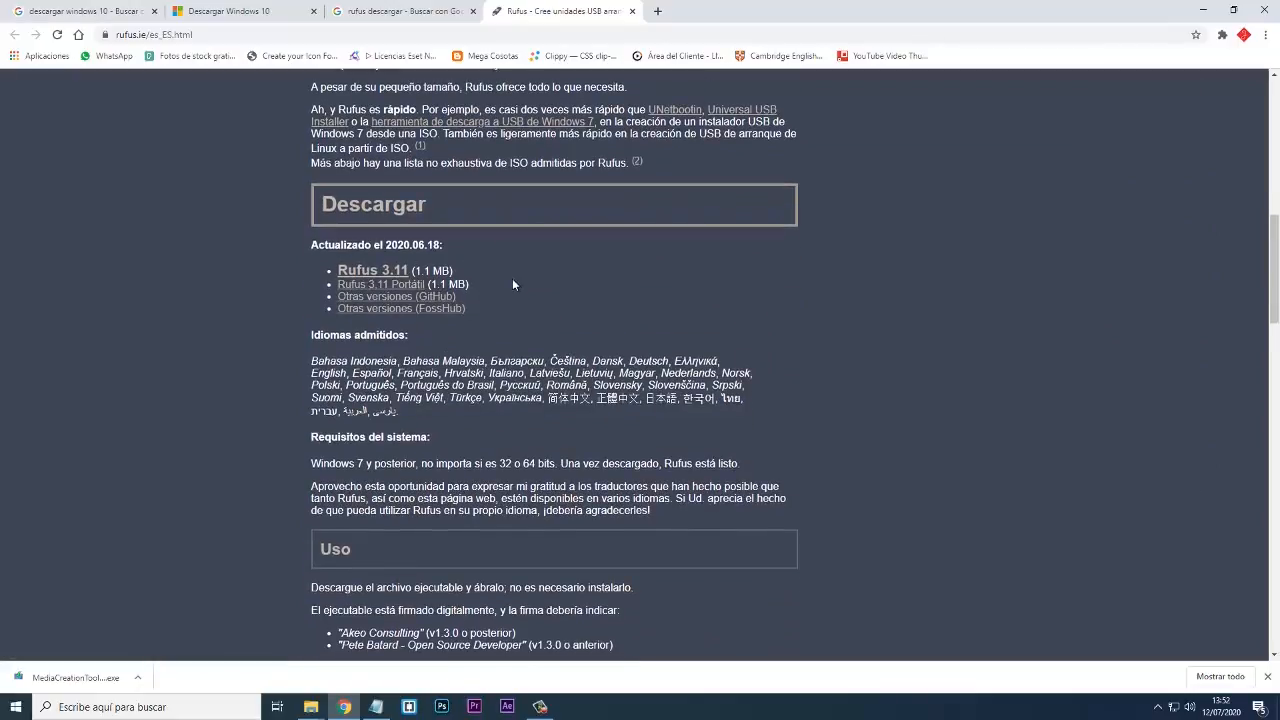
# - Download Rufus 3.11, allow the flagged file, and show rufus-3.11.exe in the Descargas folder
pyautogui.click(383, 281)
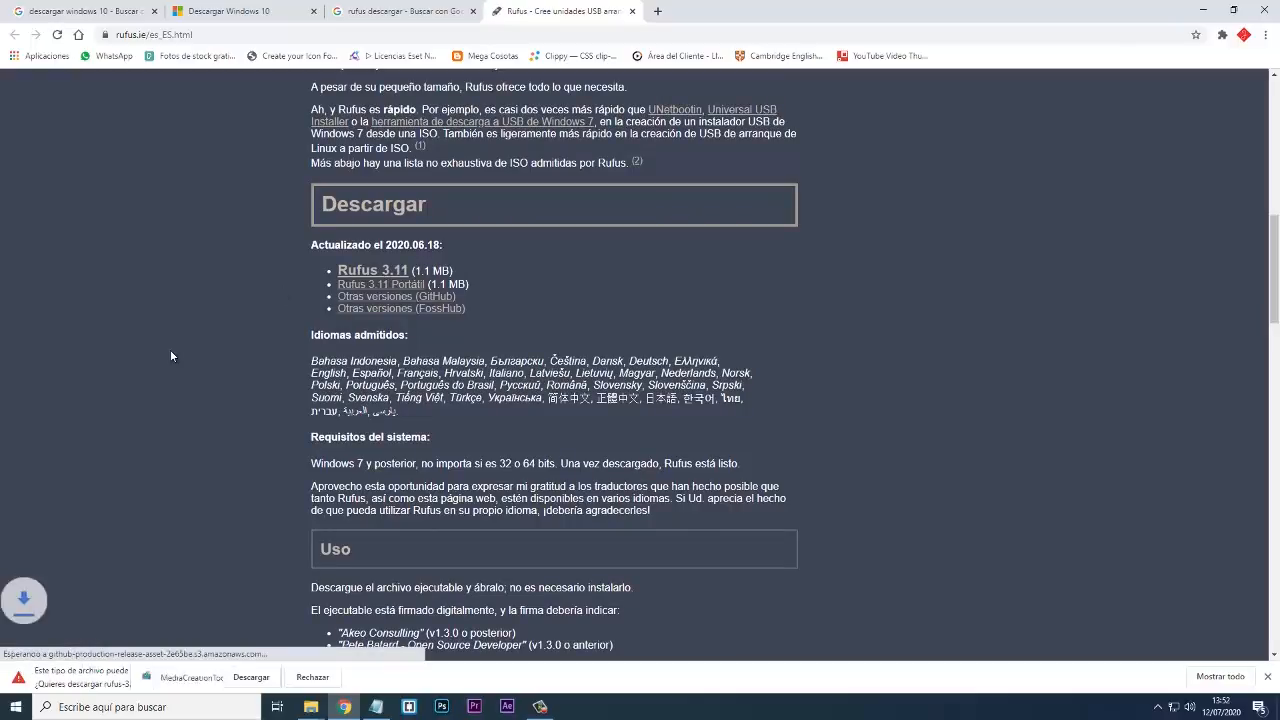
pyautogui.click(251, 677)
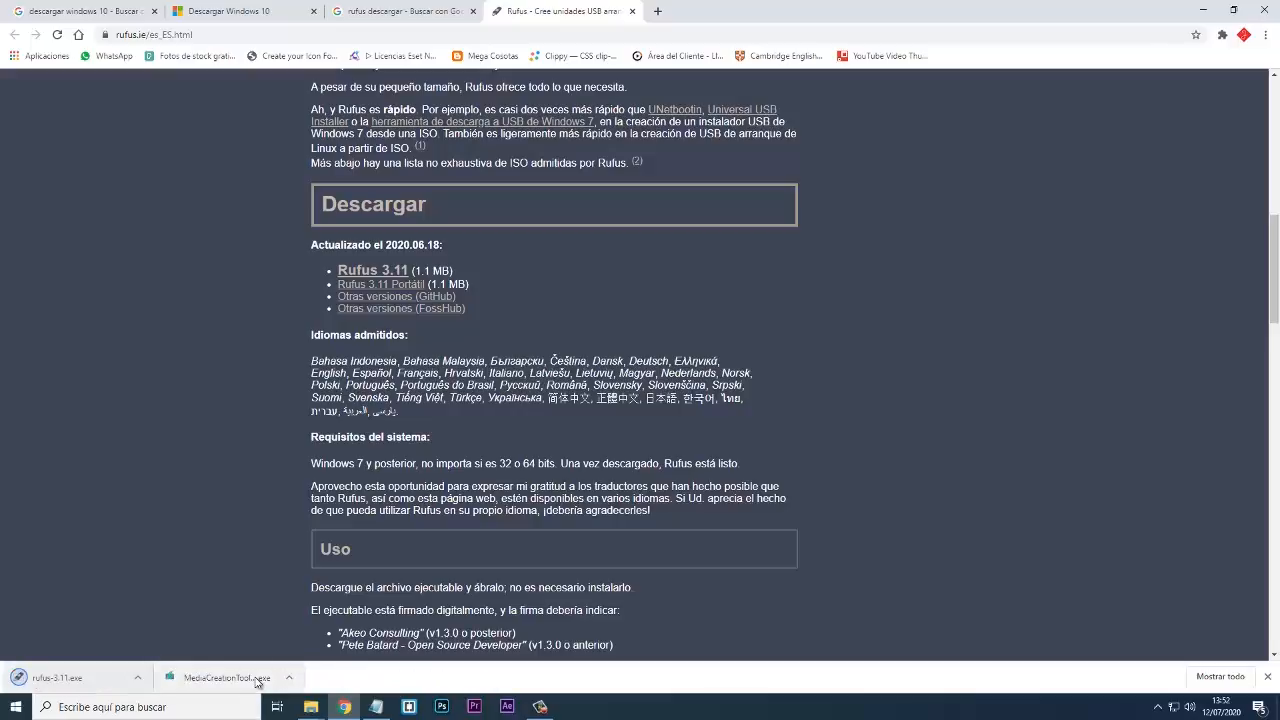
pyautogui.click(137, 677)
pyautogui.click(181, 632)
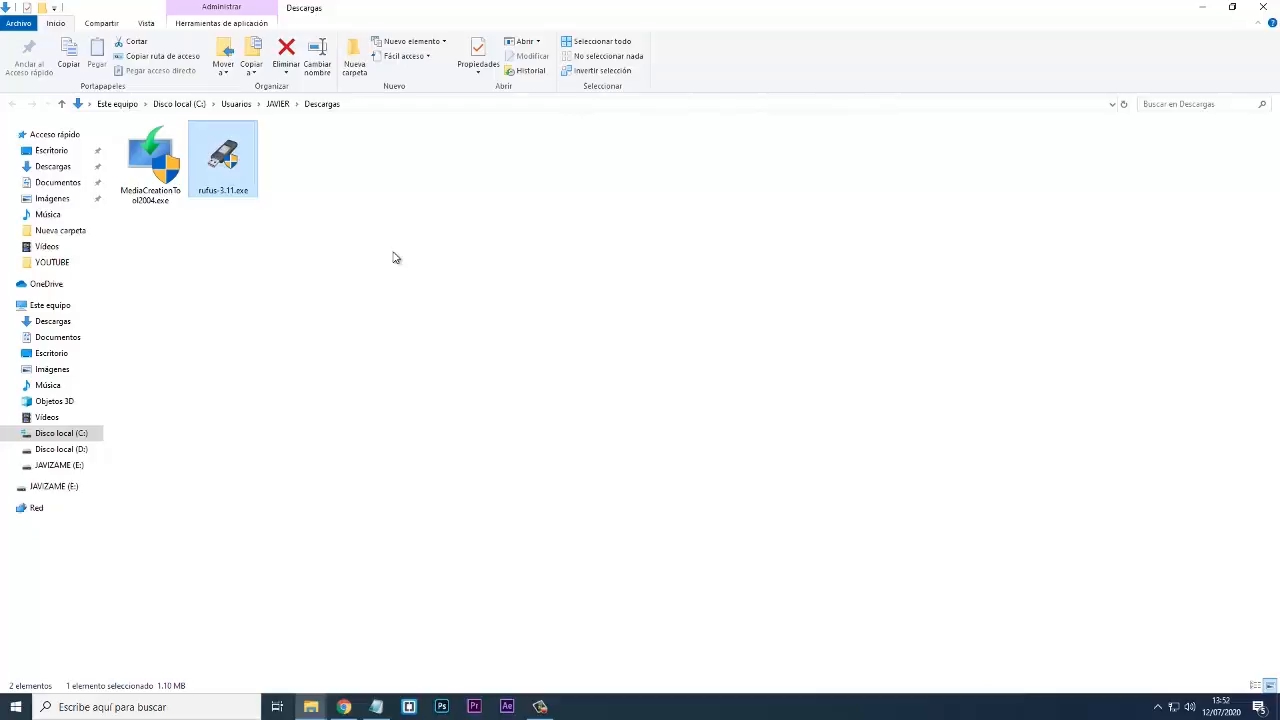
pyautogui.click(393, 252)
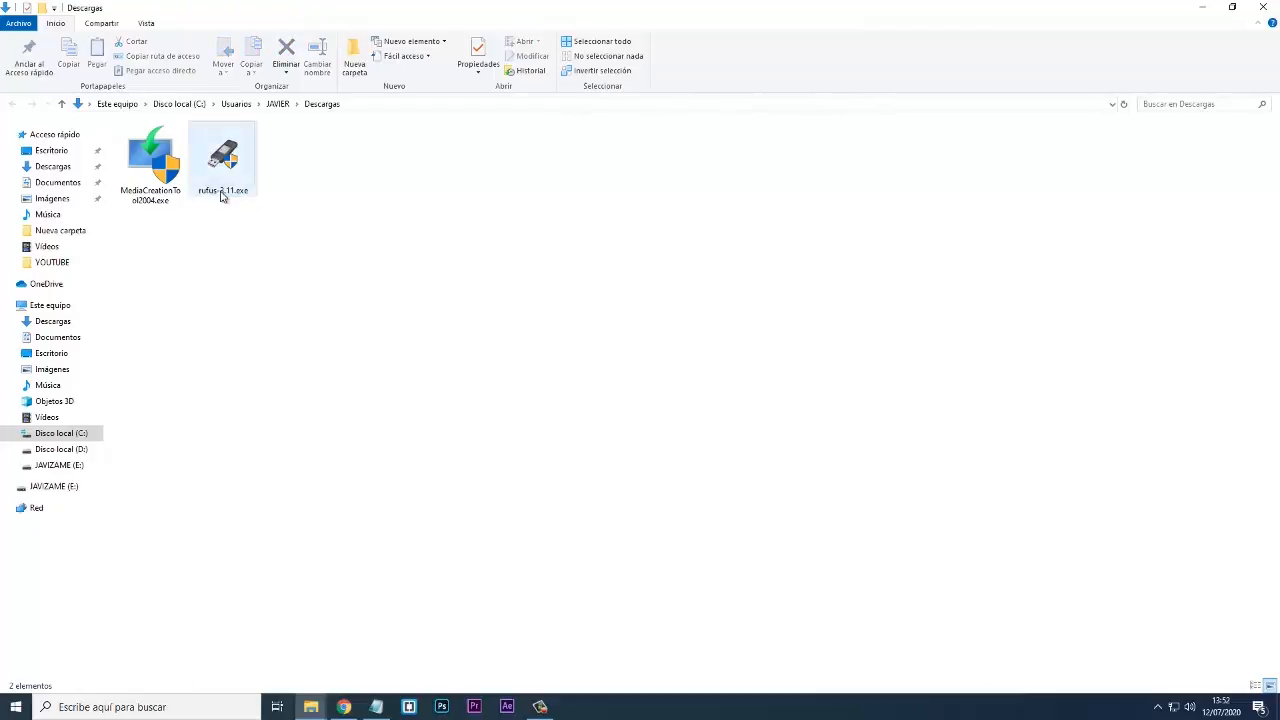
pyautogui.click(222, 192)
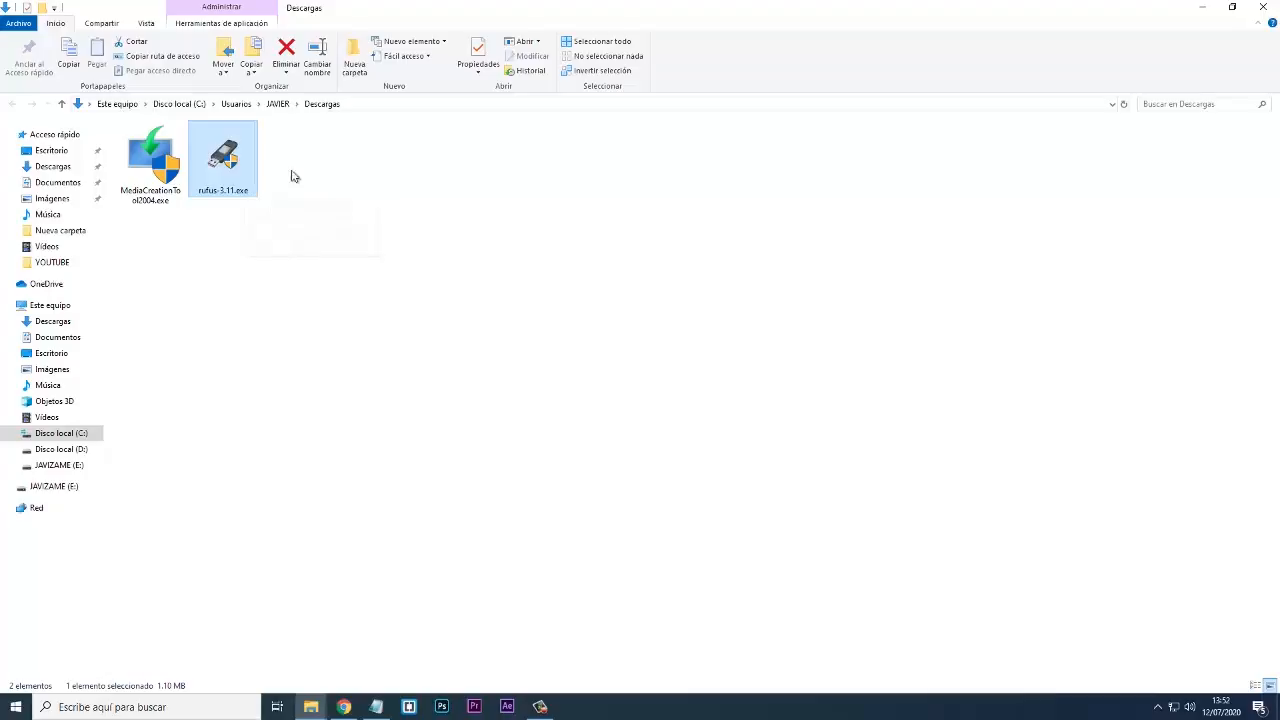
# - Check the USB drive (E:) and its contents in a separate File Explorer window, and close that window
pyautogui.press('super+e')
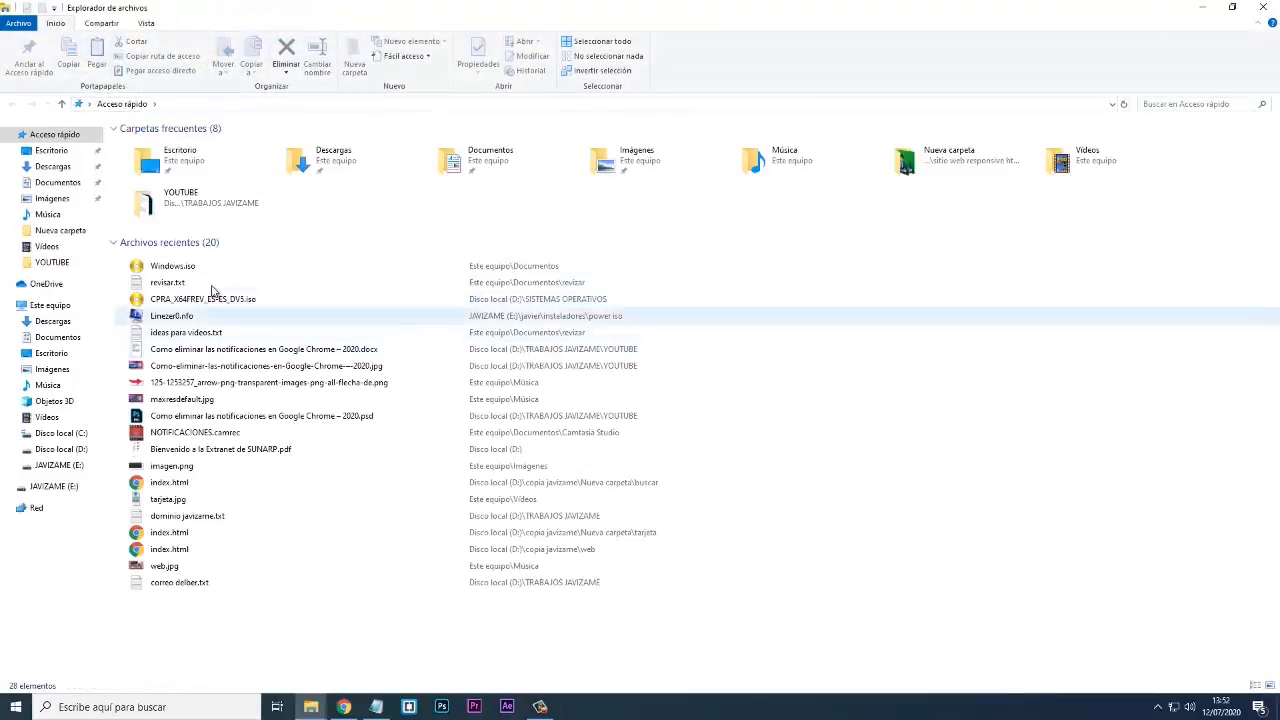
pyautogui.click(50, 305)
pyautogui.doubleClick(530, 250)
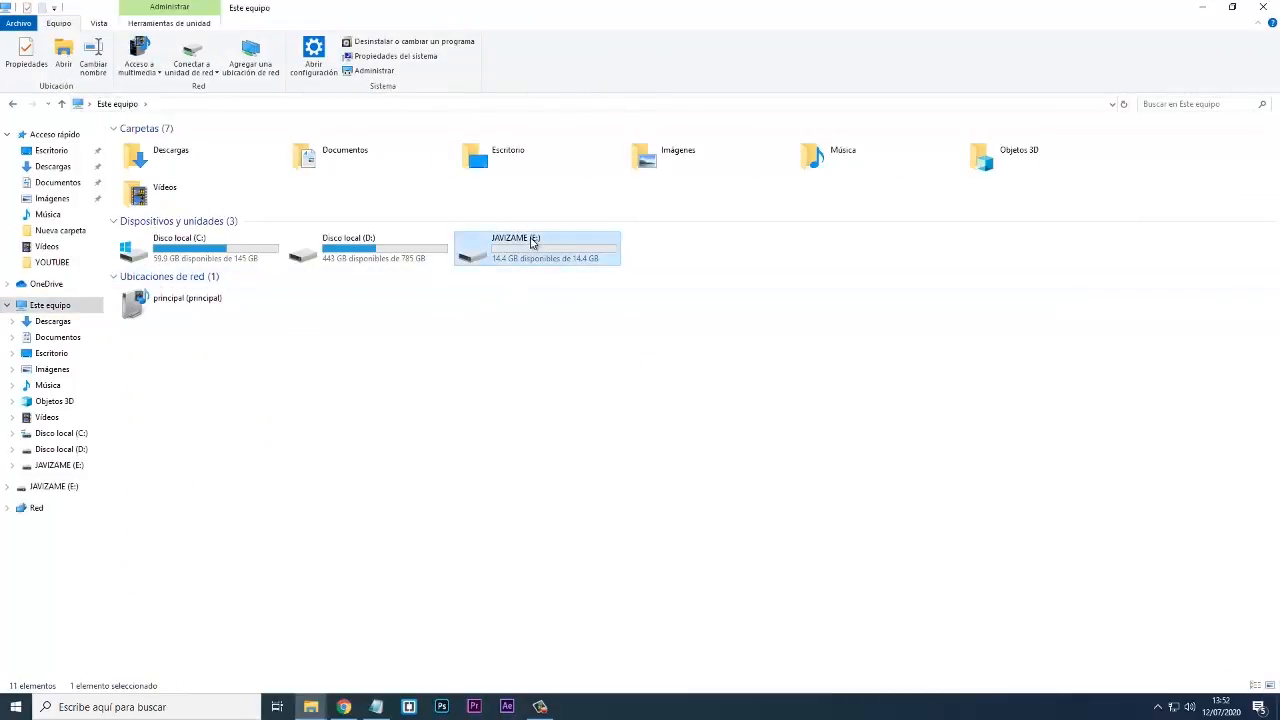
pyautogui.click(13, 105)
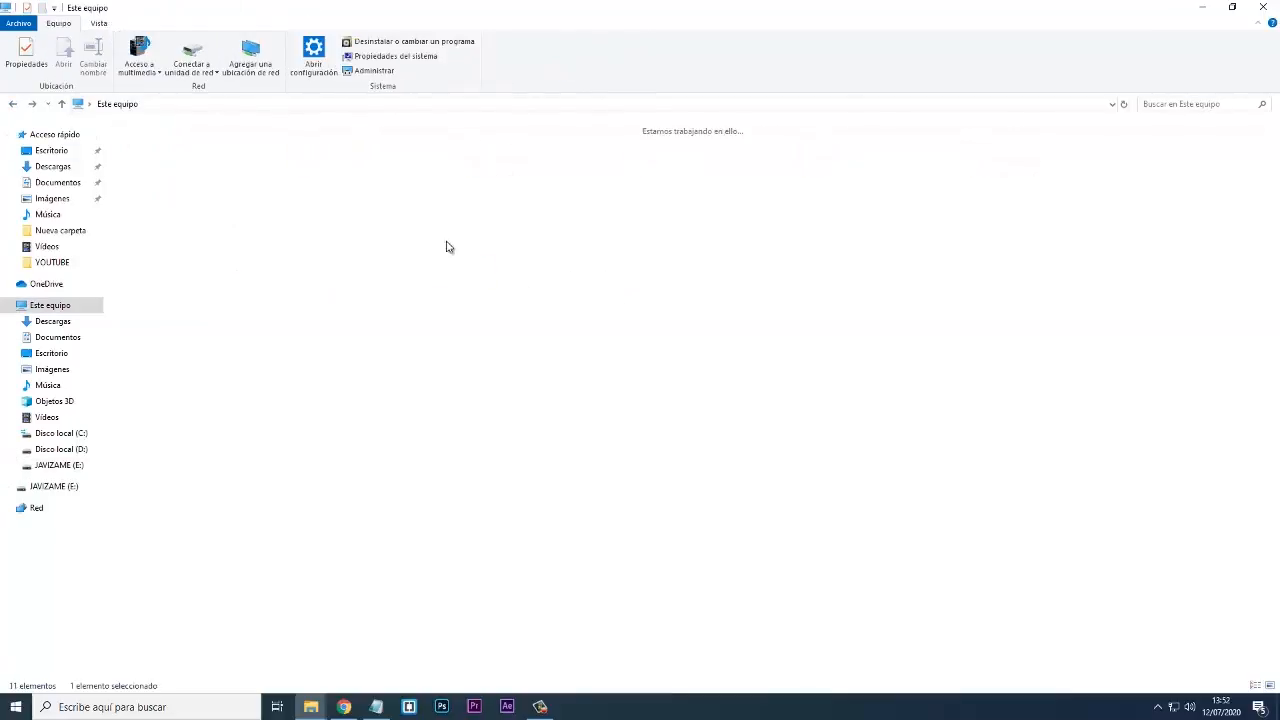
pyautogui.click(1263, 7)
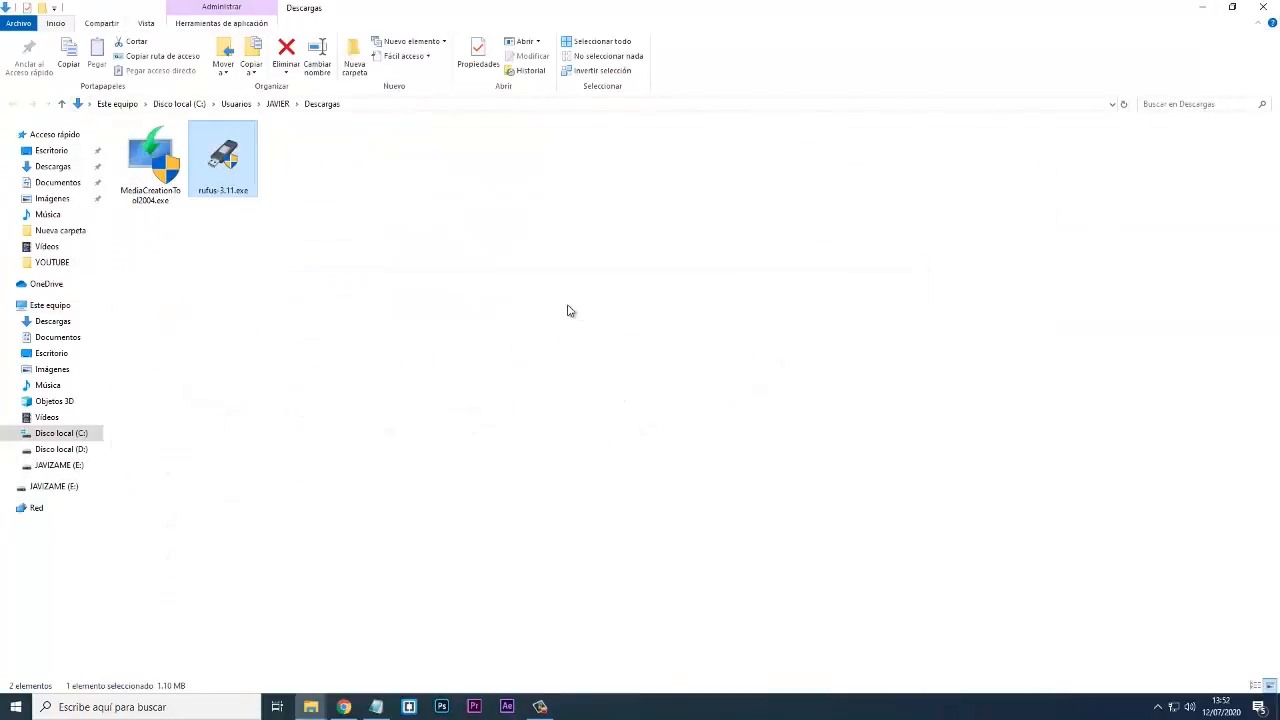
# - Run rufus-3.11.exe and load Windows.iso from Documentos as the boot image
pyautogui.click(278, 242)
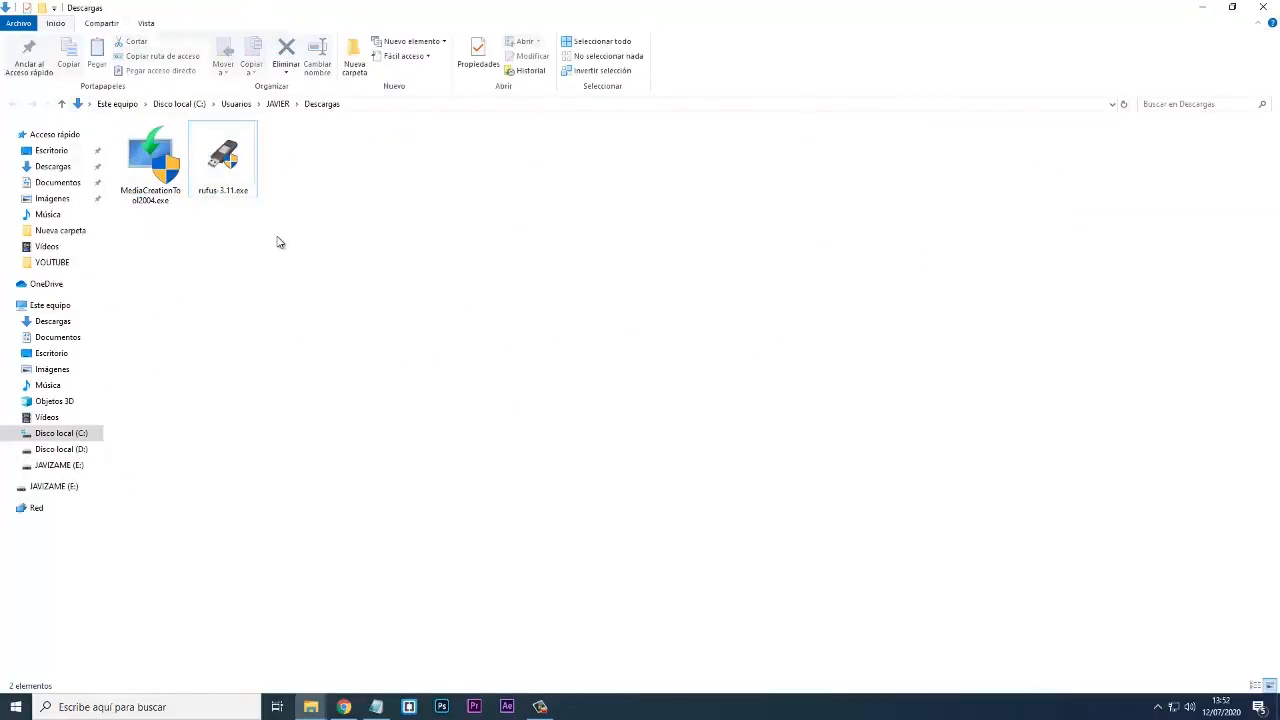
pyautogui.doubleClick(228, 188)
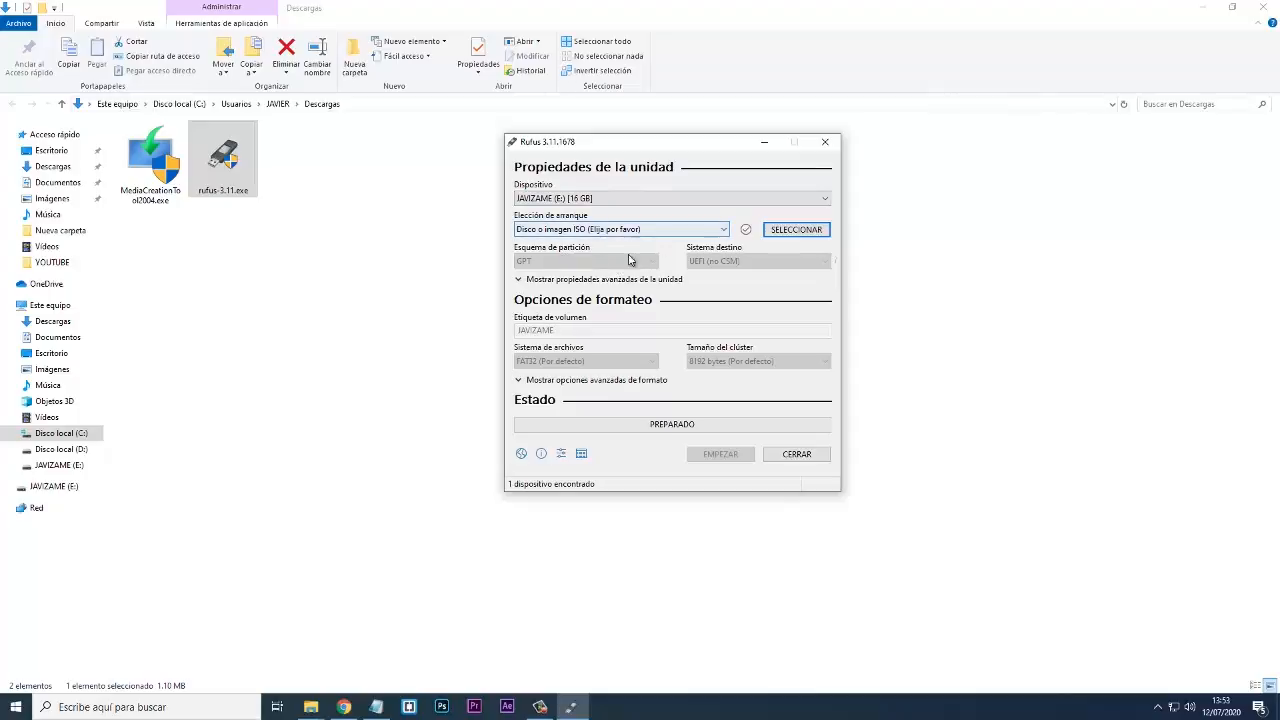
pyautogui.click(800, 236)
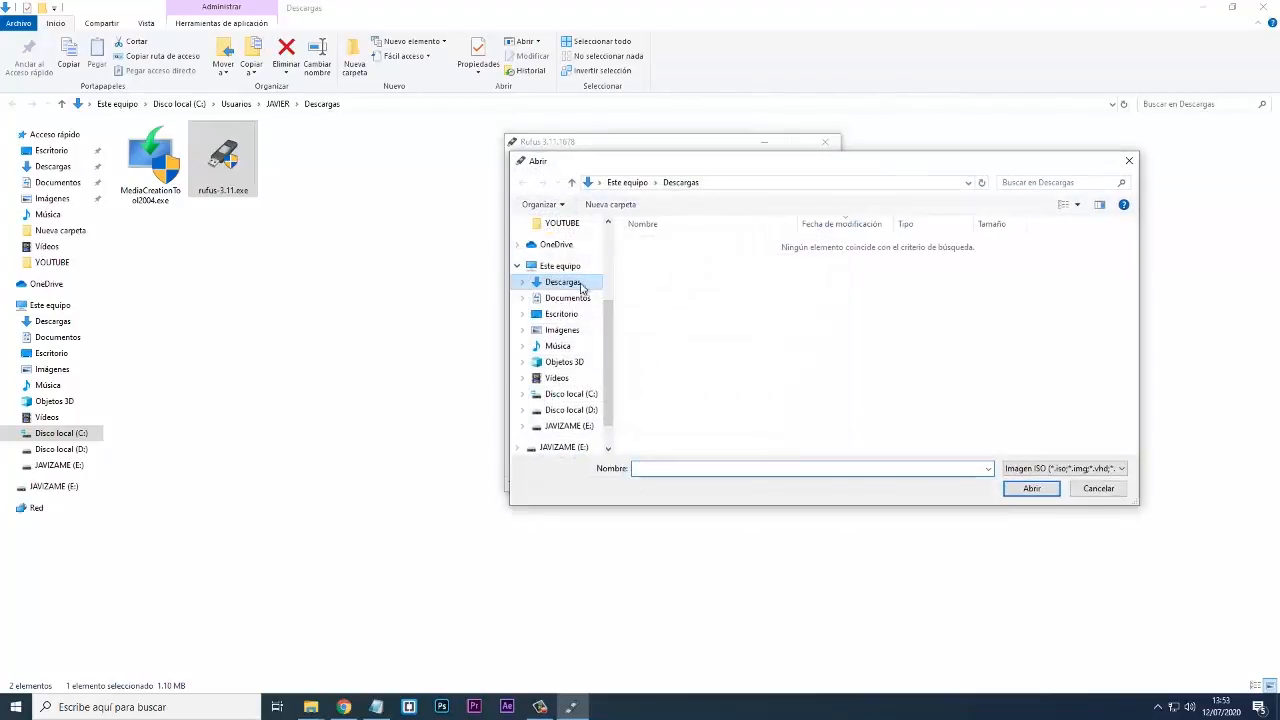
pyautogui.click(570, 299)
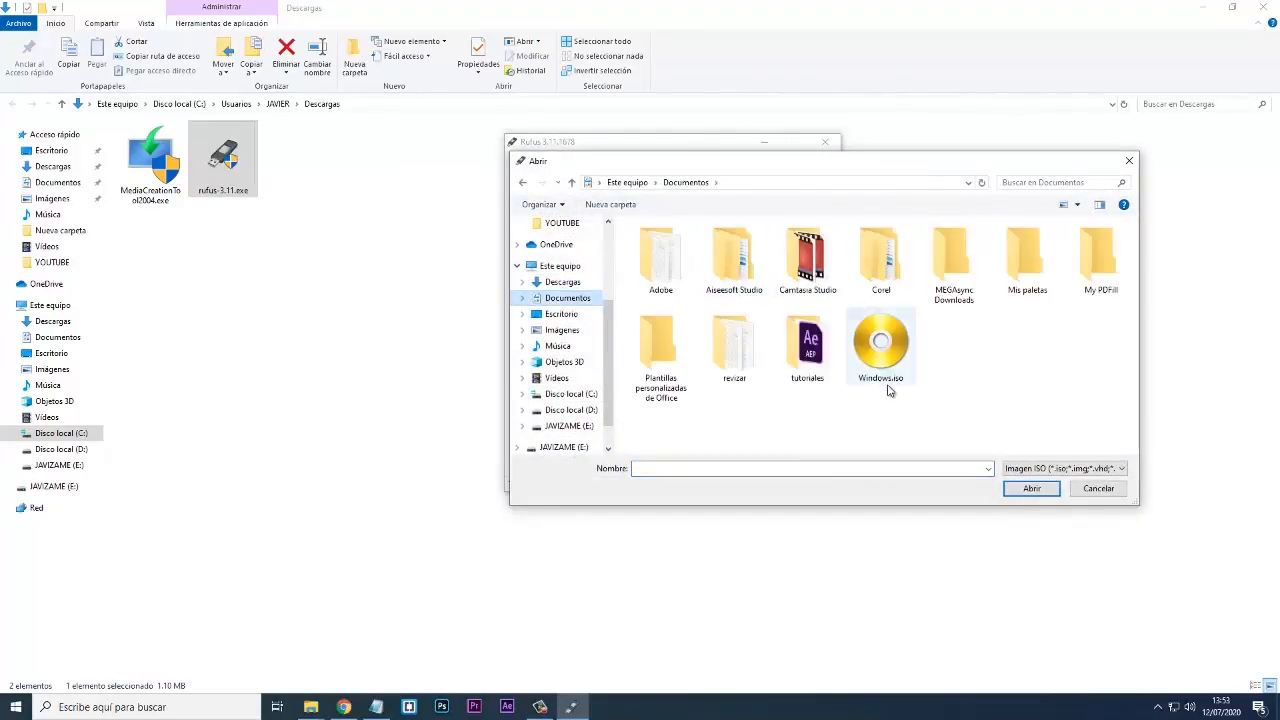
pyautogui.click(888, 352)
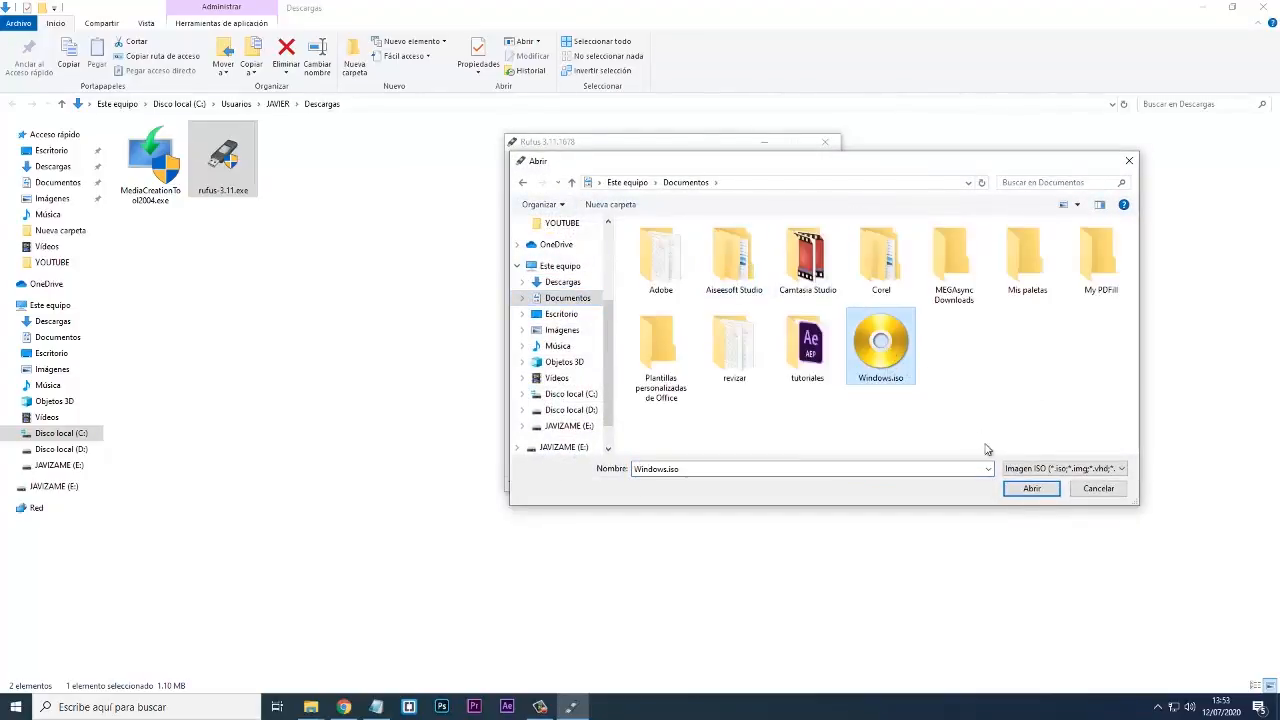
pyautogui.click(1030, 488)
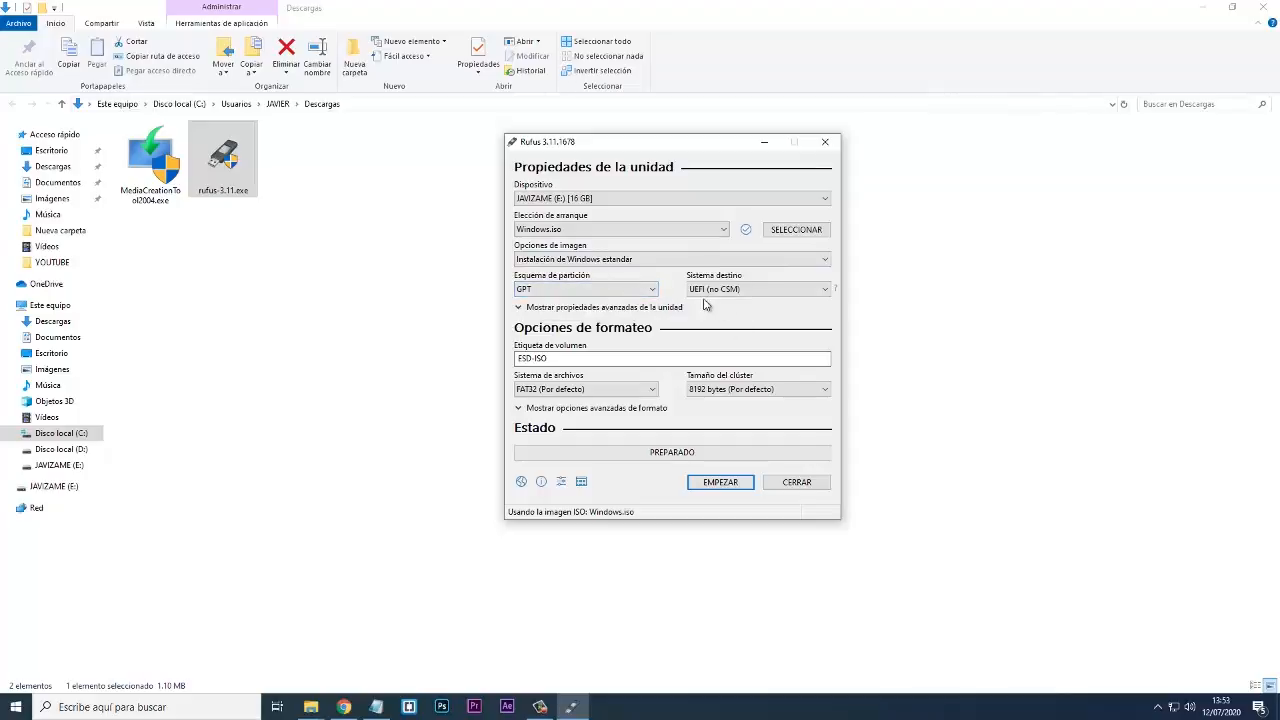
# - Set the volume label to WINDOWS 10, write the image to the USB drive accepting its data erasure, and close Rufus when done
pyautogui.click(580, 359)
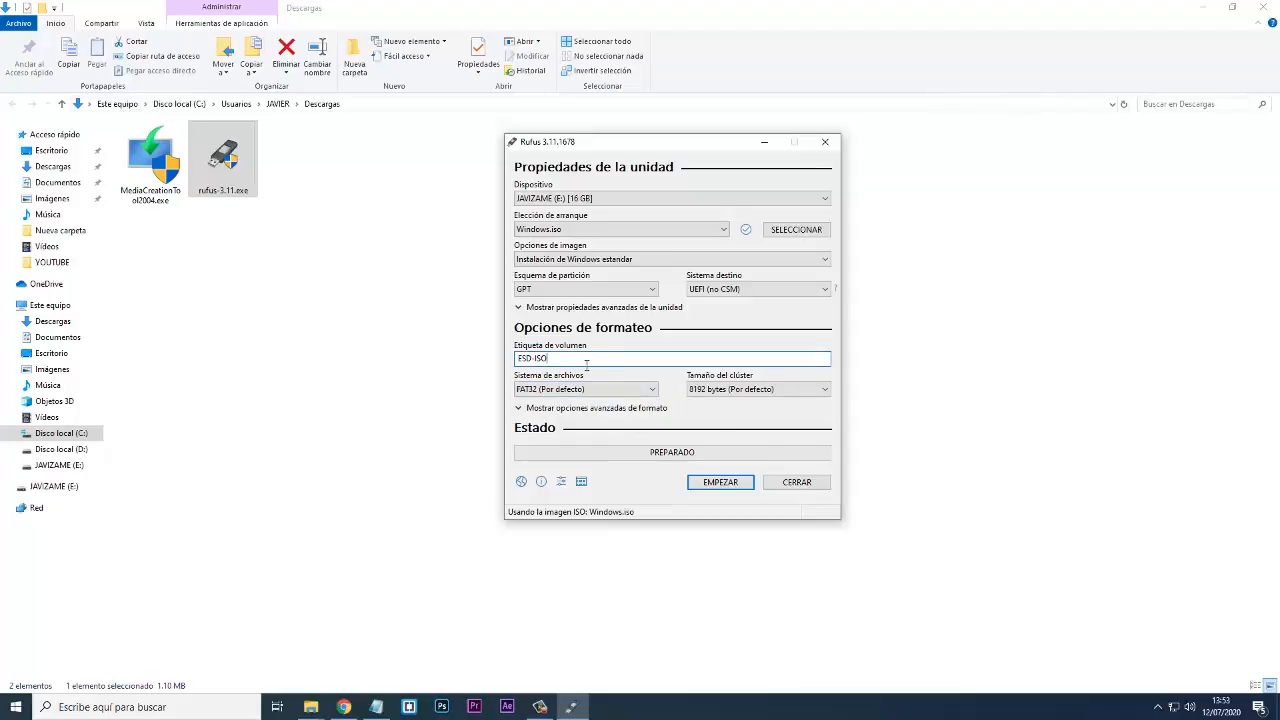
pyautogui.moveTo(568, 359); pyautogui.dragTo(450, 359)
pyautogui.write('Wi')
pyautogui.click(726, 485)
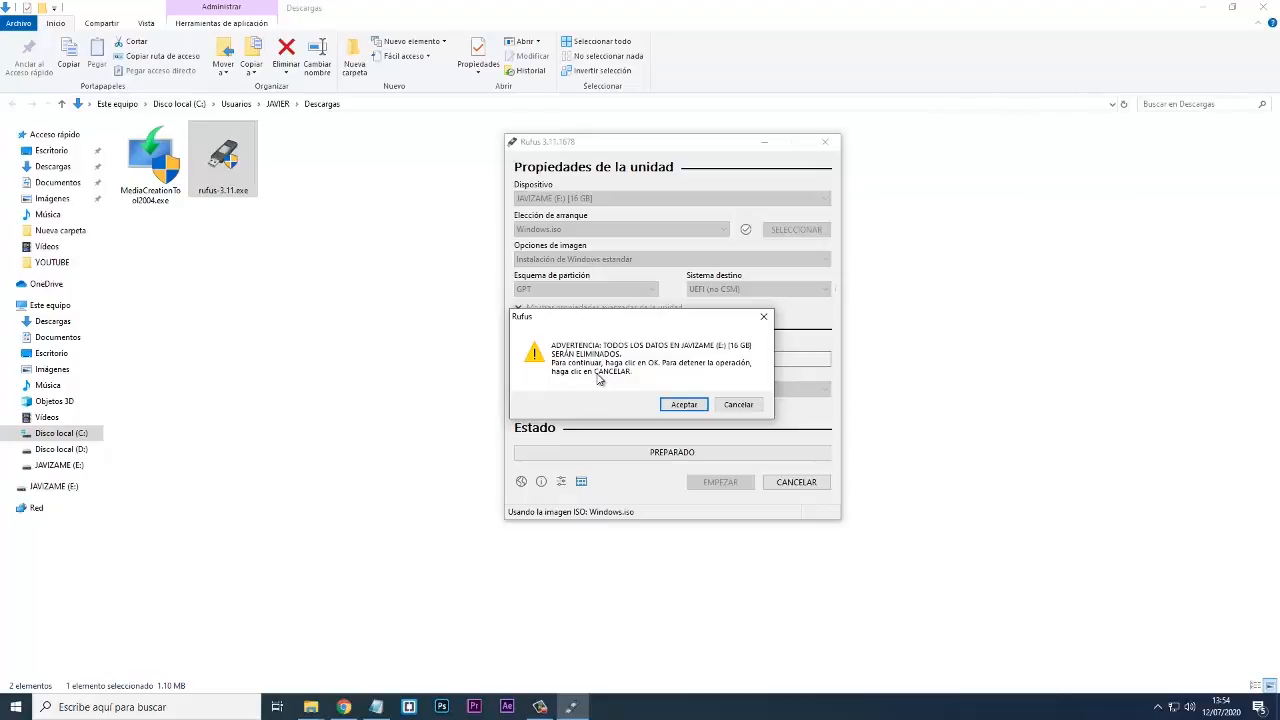
pyautogui.click(684, 405)
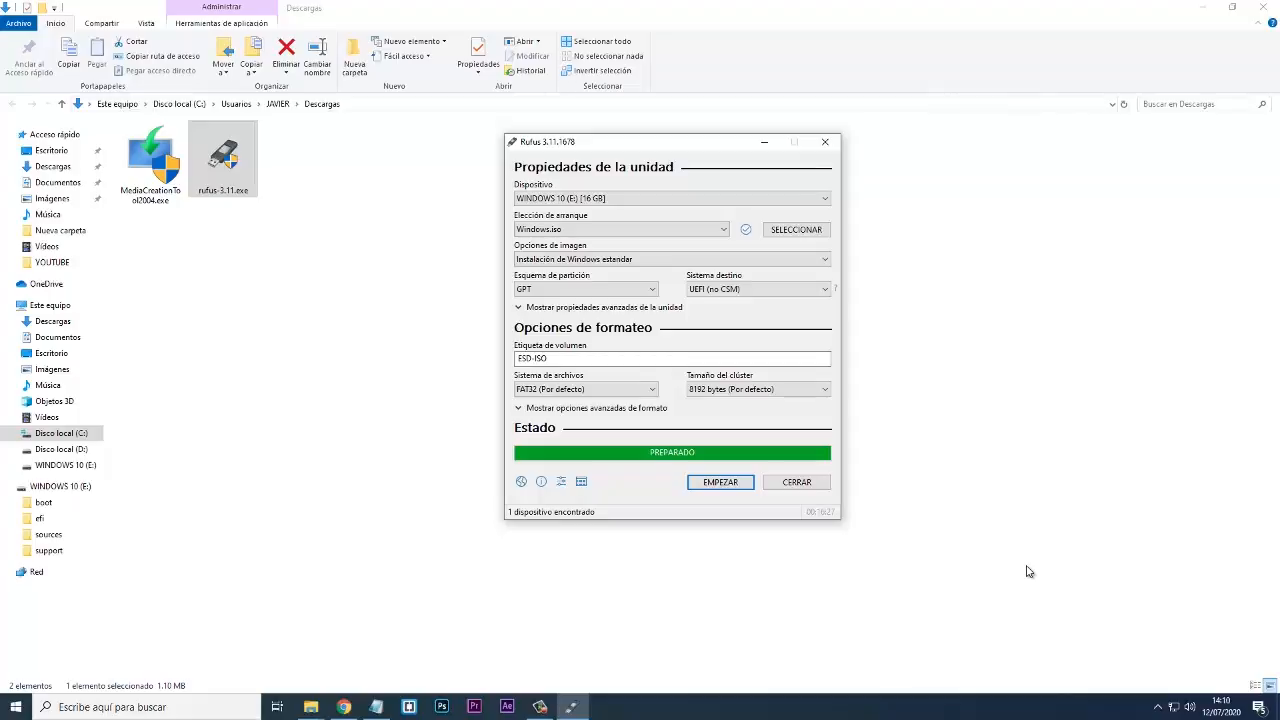
pyautogui.click(812, 487)
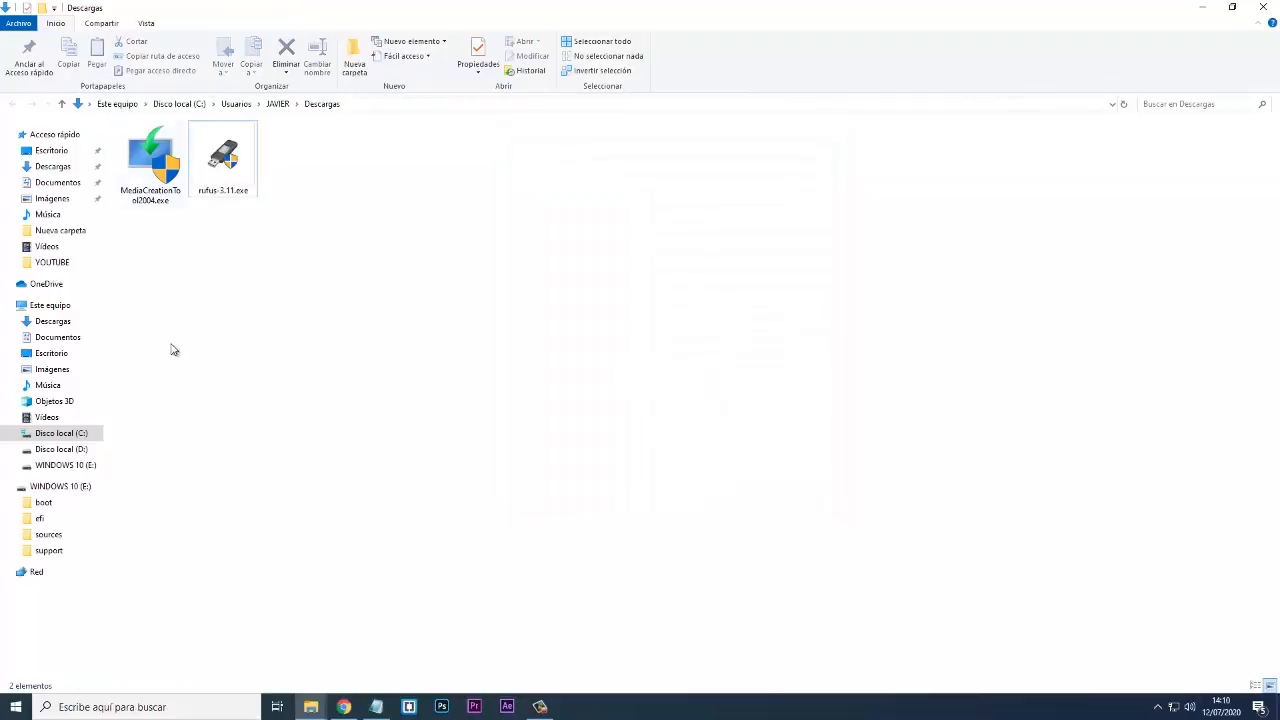
# - Open the WINDOWS 10 (E:) drive from Este equipo and examine its installation files, selecting setup.exe
pyautogui.click(88, 305)
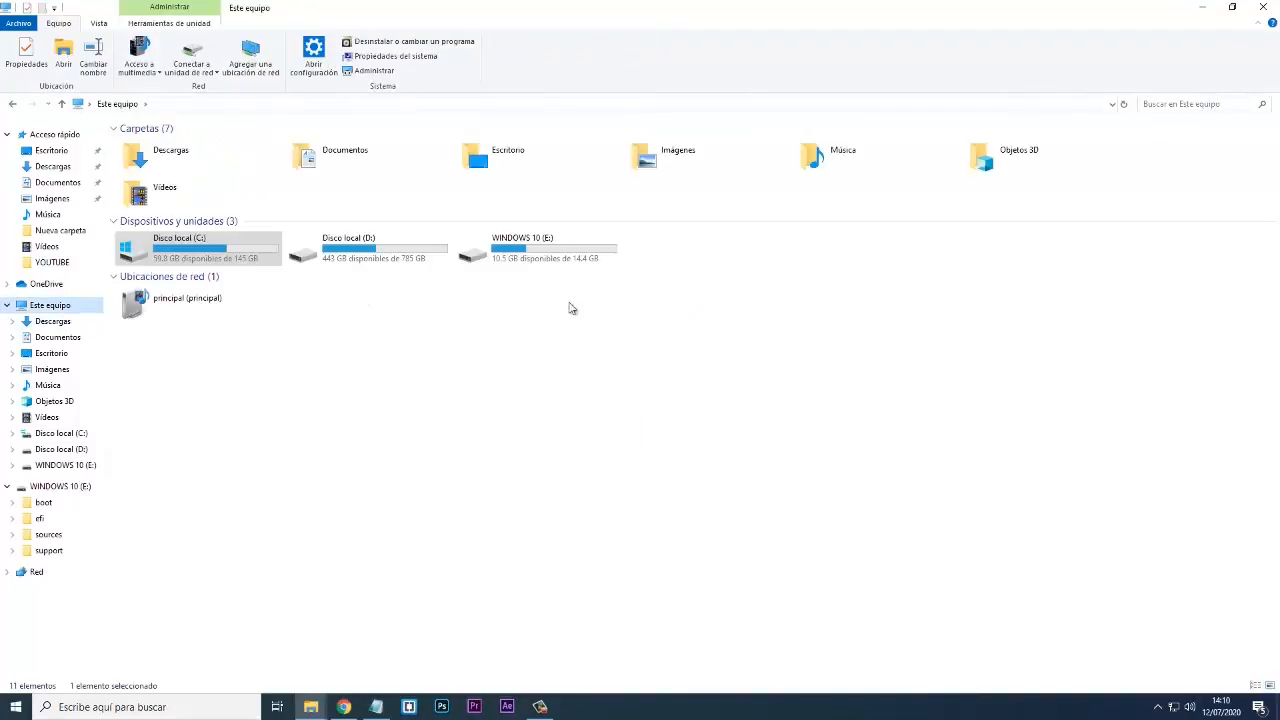
pyautogui.click(557, 250)
pyautogui.click(566, 325)
pyautogui.doubleClick(540, 255)
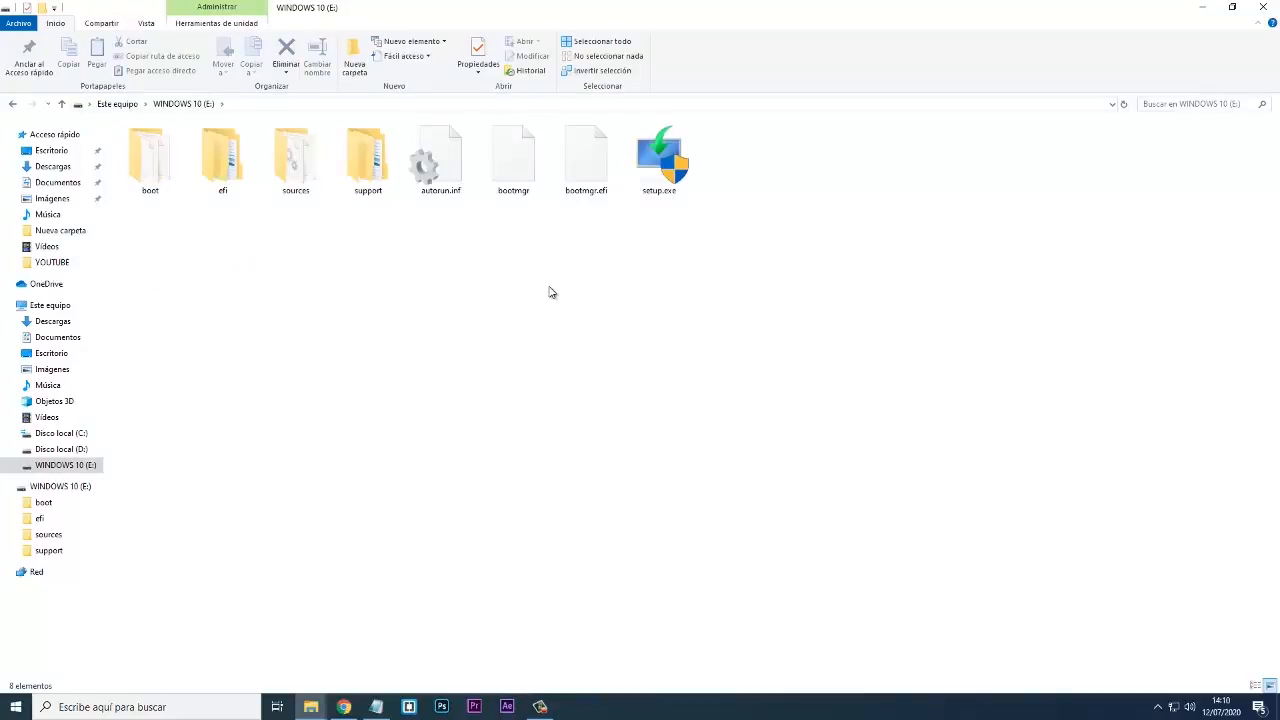
pyautogui.doubleClick(652, 172)
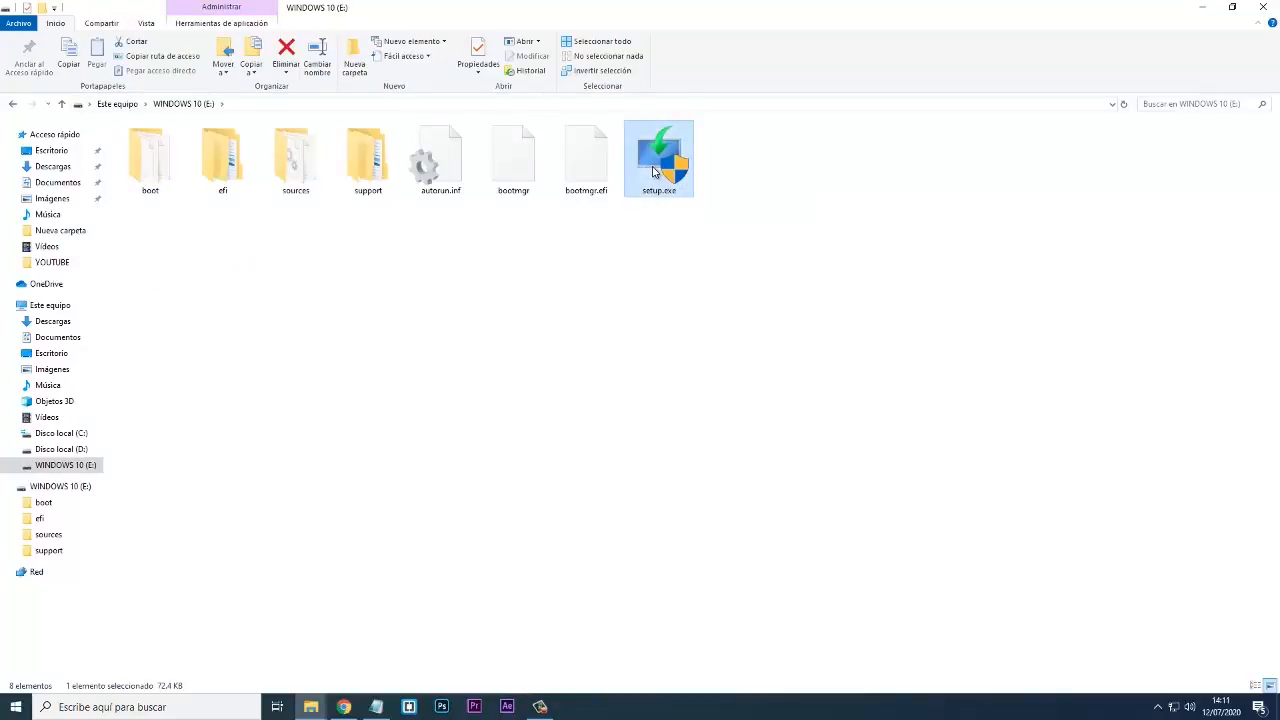